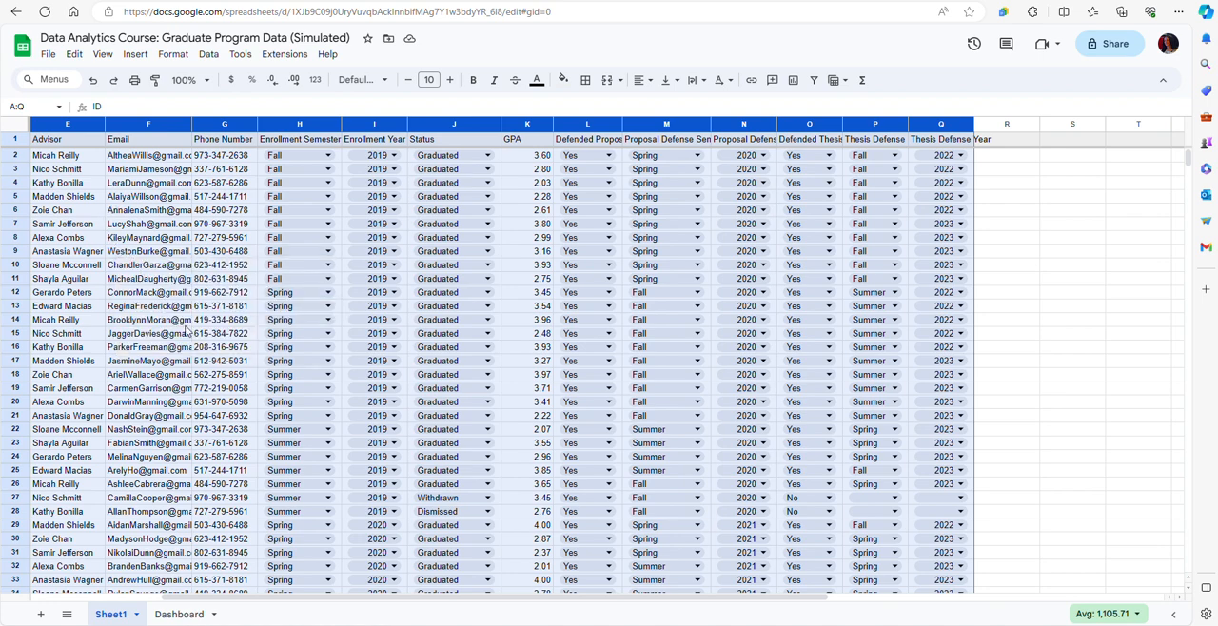
Look through the student records in Sheet1, from the name columns to the thesis defense columns, and view the Dashboard sheet.
{"action": "mouse_move", "coordinate": [190, 350]}
{"action": "left_click_drag", "start_coordinate": [271, 597], "coordinate": [171, 581]}
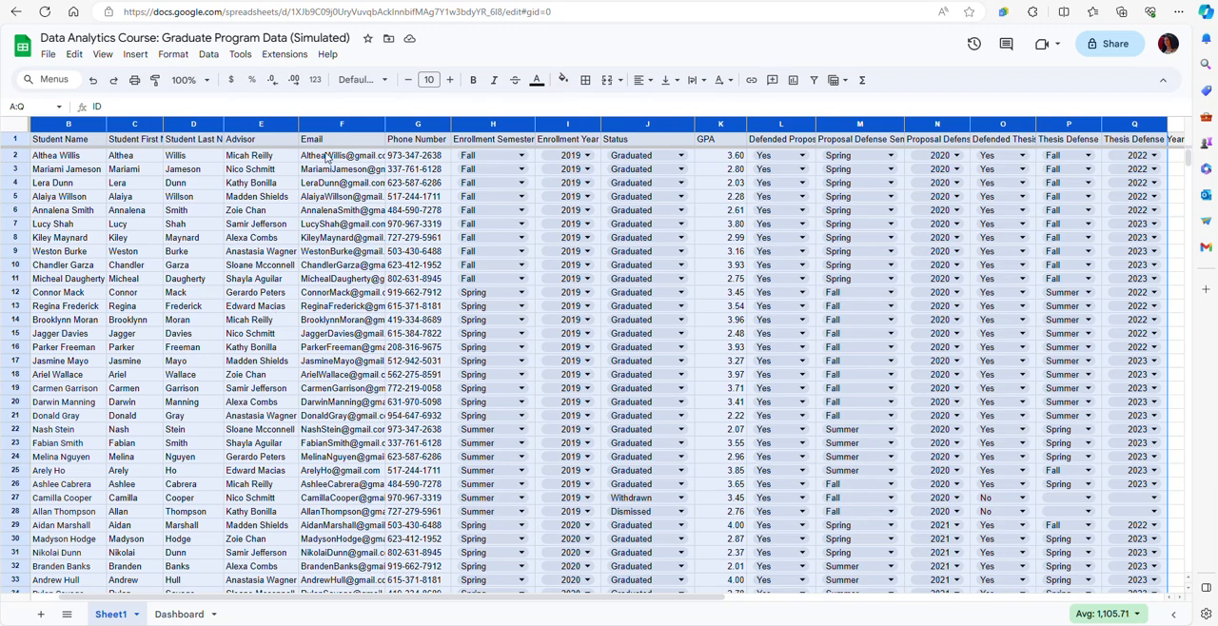
{"action": "mouse_move", "coordinate": [327, 162]}
{"action": "scroll", "coordinate": [678, 417], "scroll_direction": "down", "scroll_amount": 1}
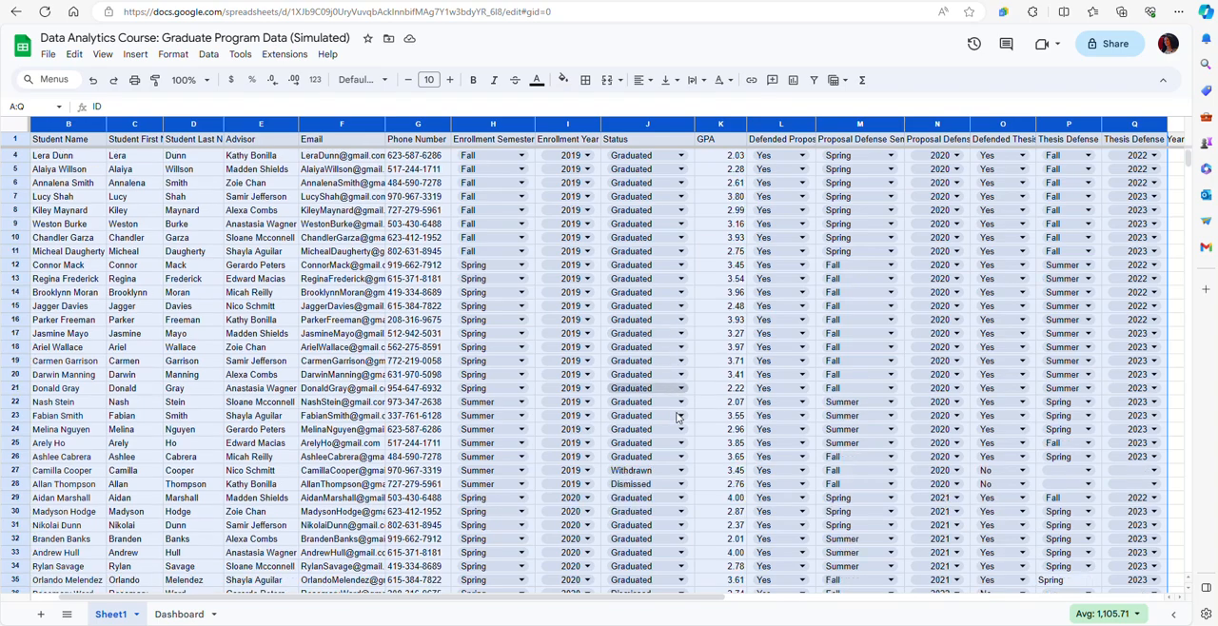
{"action": "scroll", "coordinate": [679, 417], "scroll_direction": "down", "scroll_amount": 5}
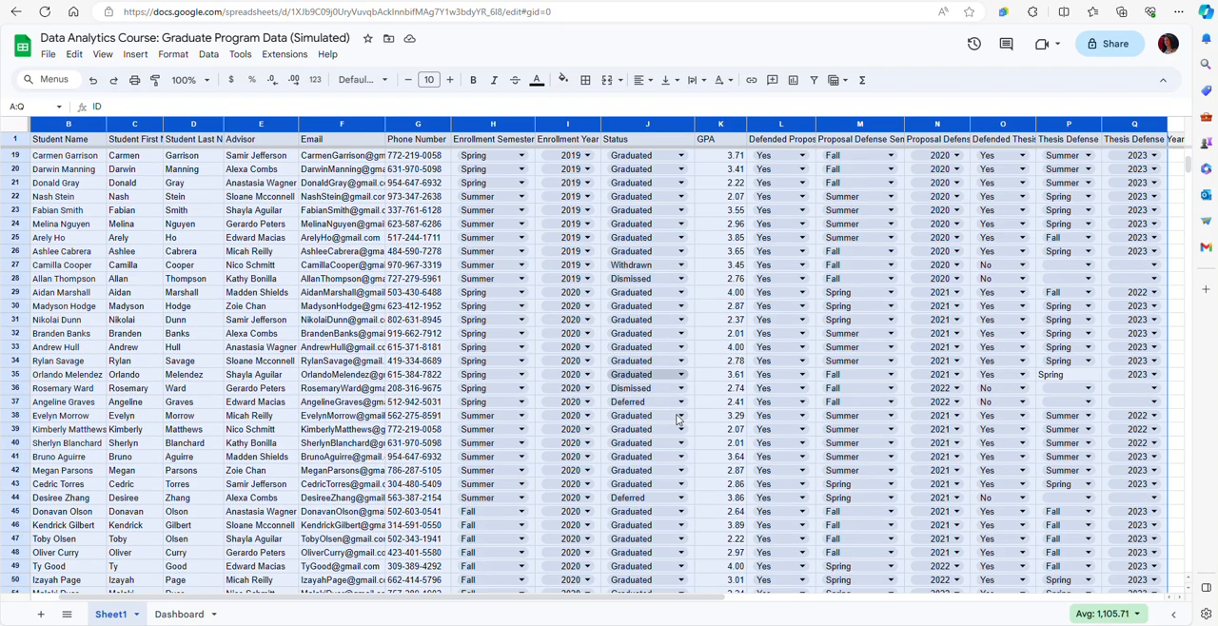
{"action": "scroll", "coordinate": [678, 419], "scroll_direction": "down", "scroll_amount": 3}
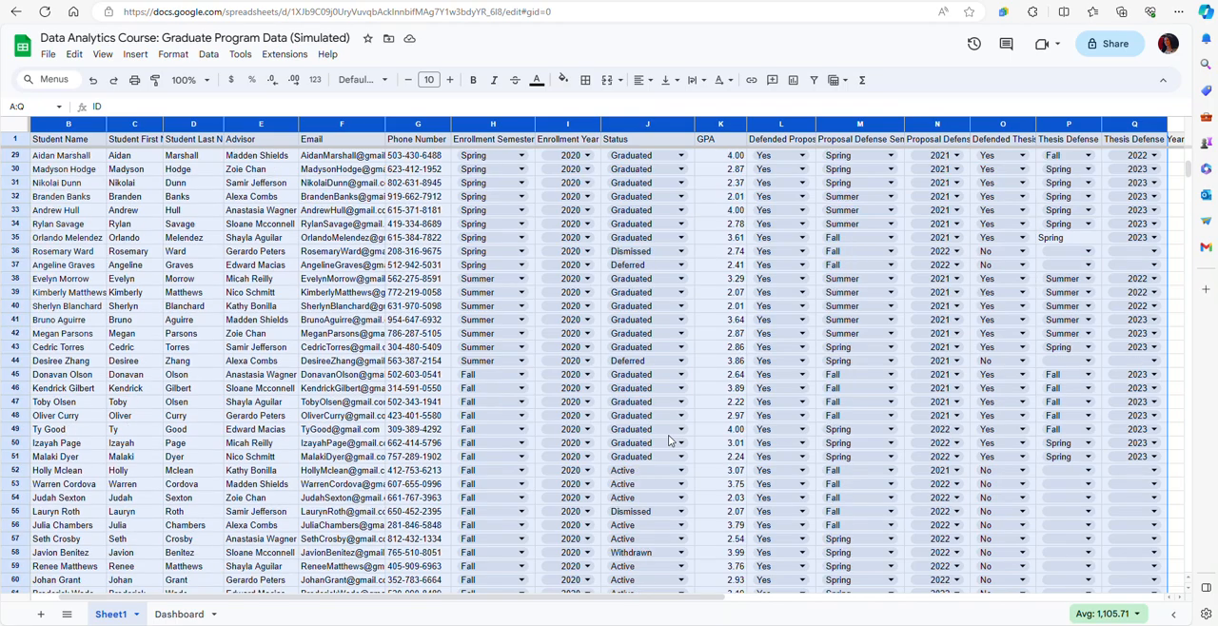
{"action": "scroll", "coordinate": [669, 441], "scroll_direction": "down", "scroll_amount": 2}
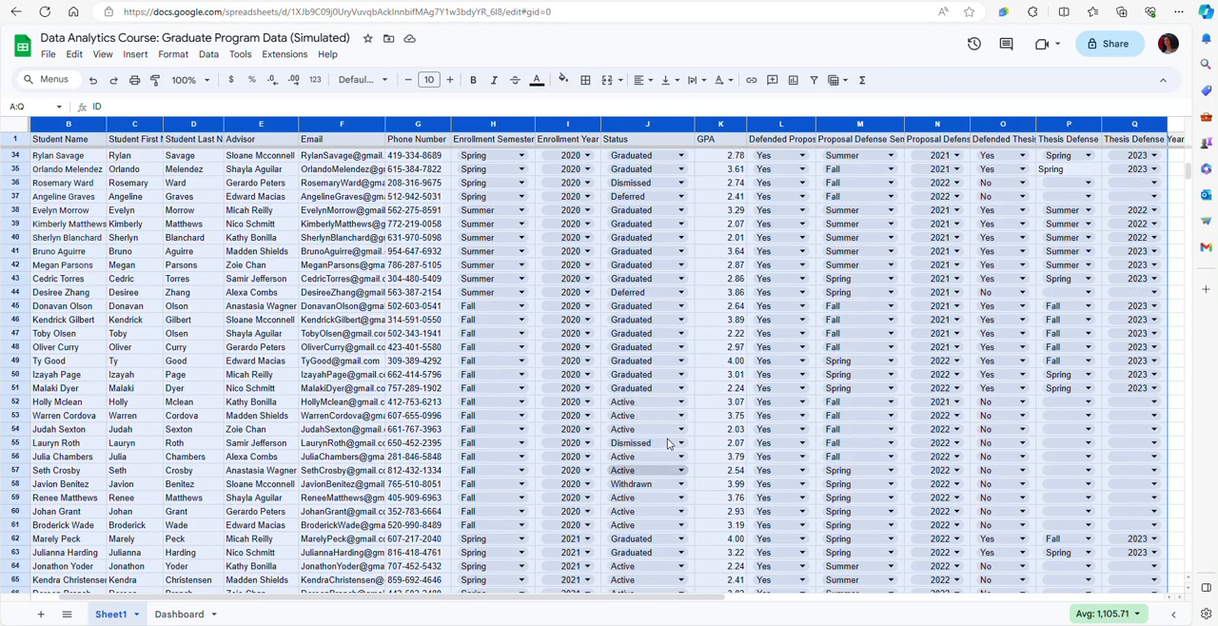
{"action": "scroll", "coordinate": [667, 444], "scroll_direction": "up", "scroll_amount": 10}
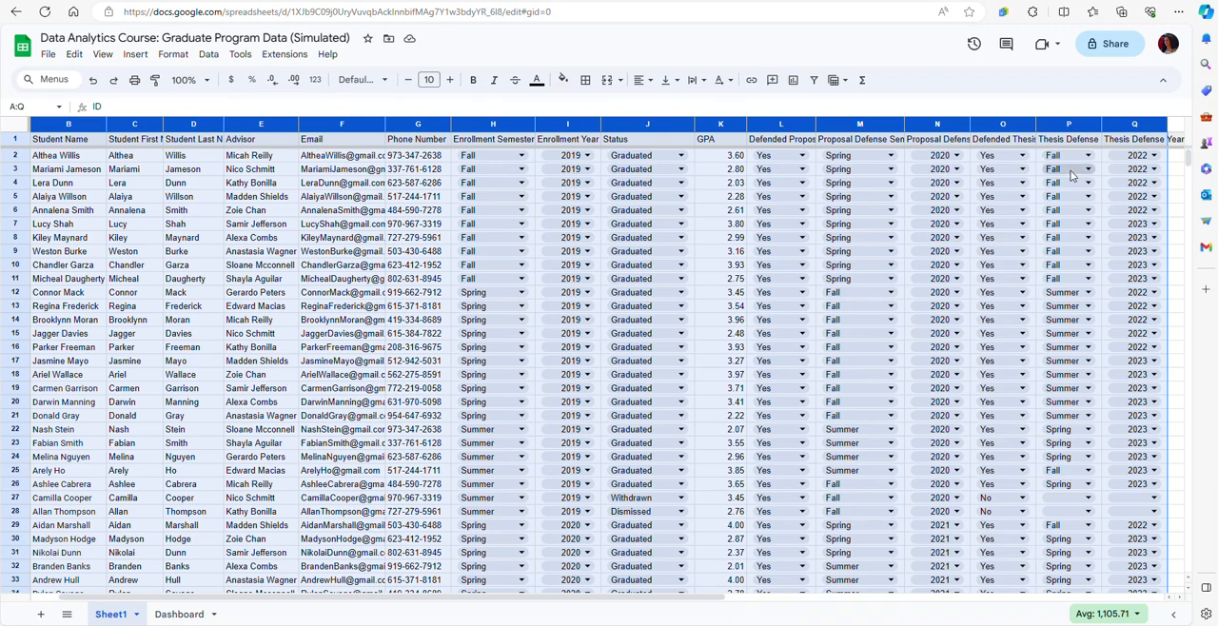
{"action": "scroll", "coordinate": [697, 345], "scroll_direction": "down", "scroll_amount": 2}
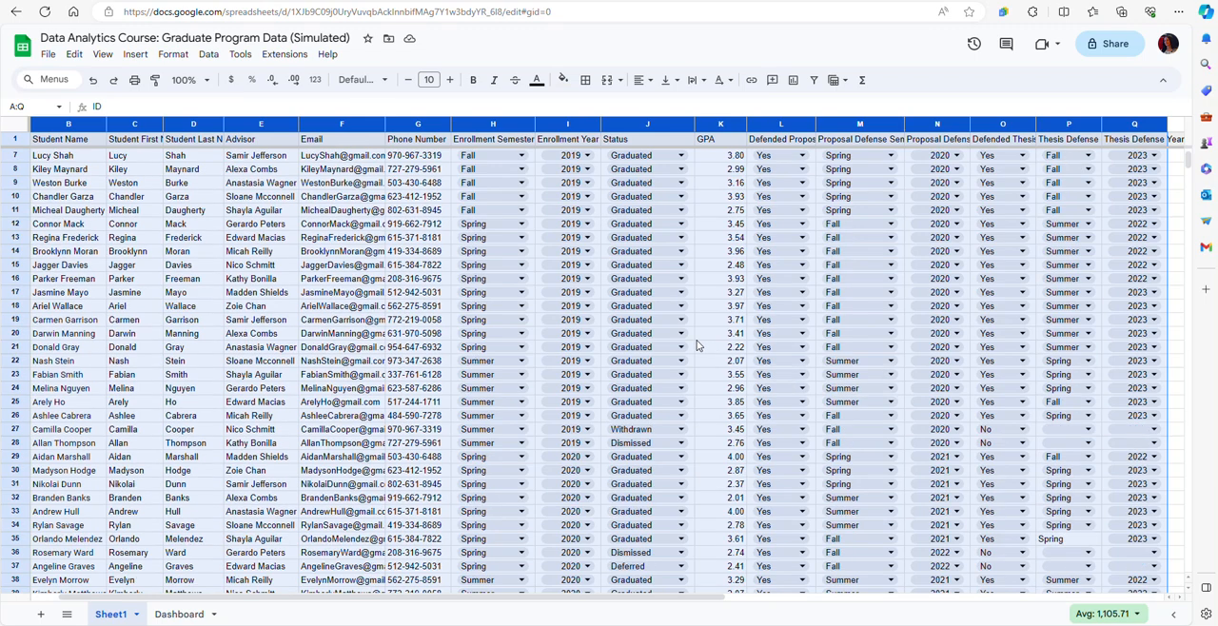
{"action": "scroll", "coordinate": [697, 345], "scroll_direction": "down", "scroll_amount": 1}
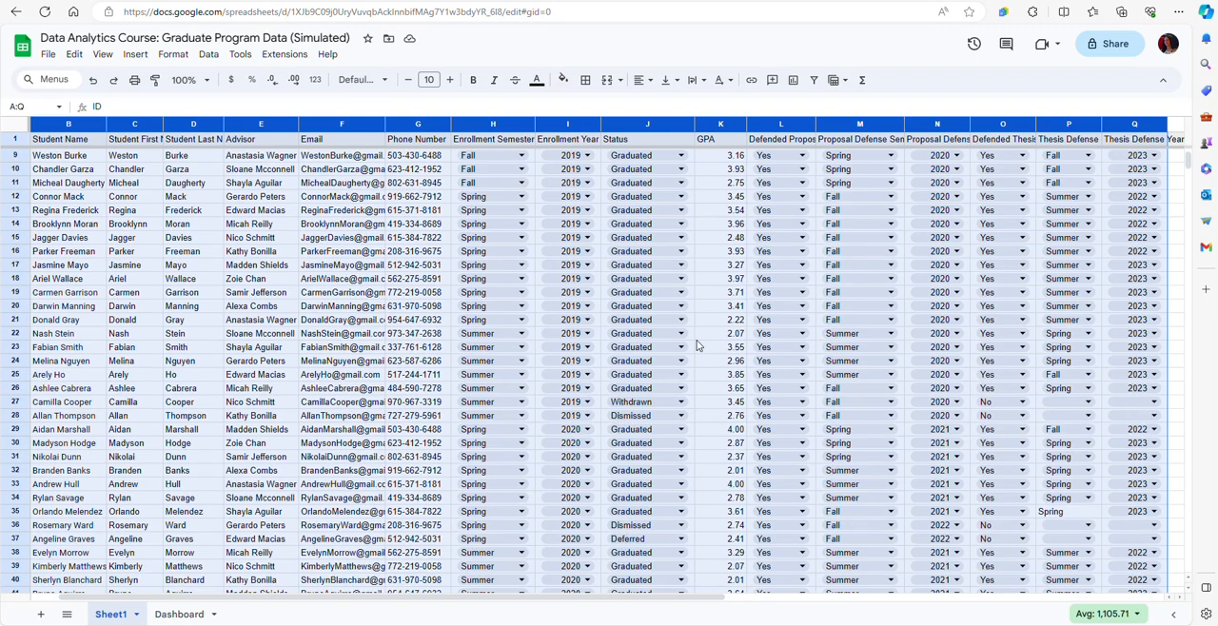
{"action": "scroll", "coordinate": [697, 345], "scroll_direction": "down", "scroll_amount": 1}
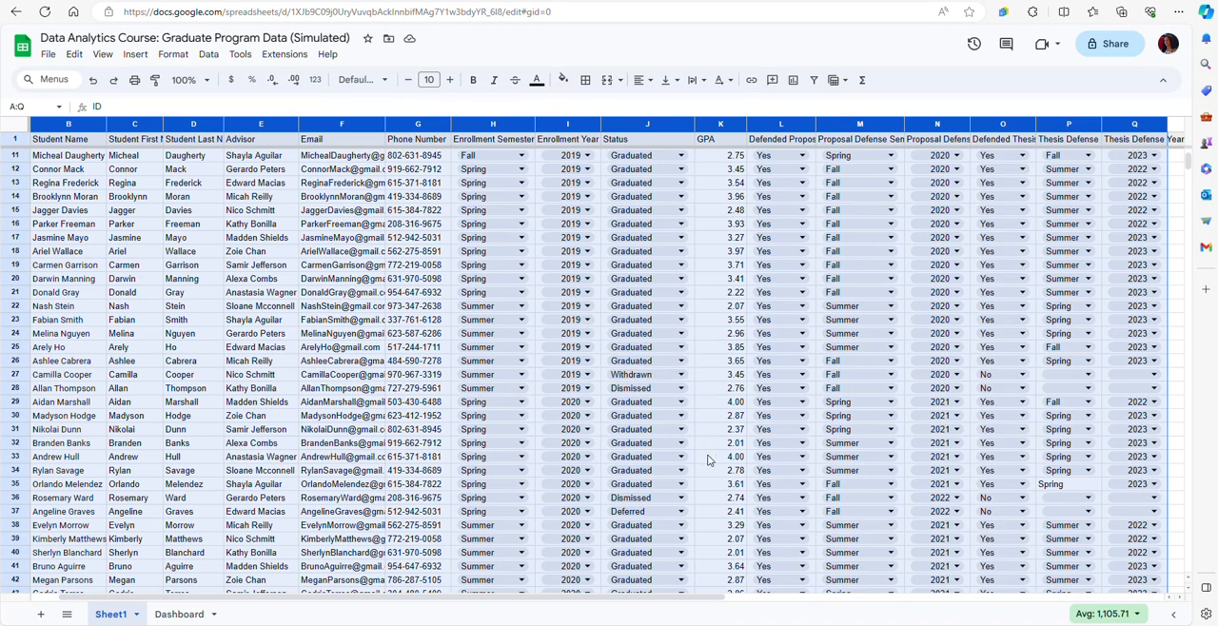
{"action": "scroll", "coordinate": [703, 465], "scroll_direction": "up", "scroll_amount": 3}
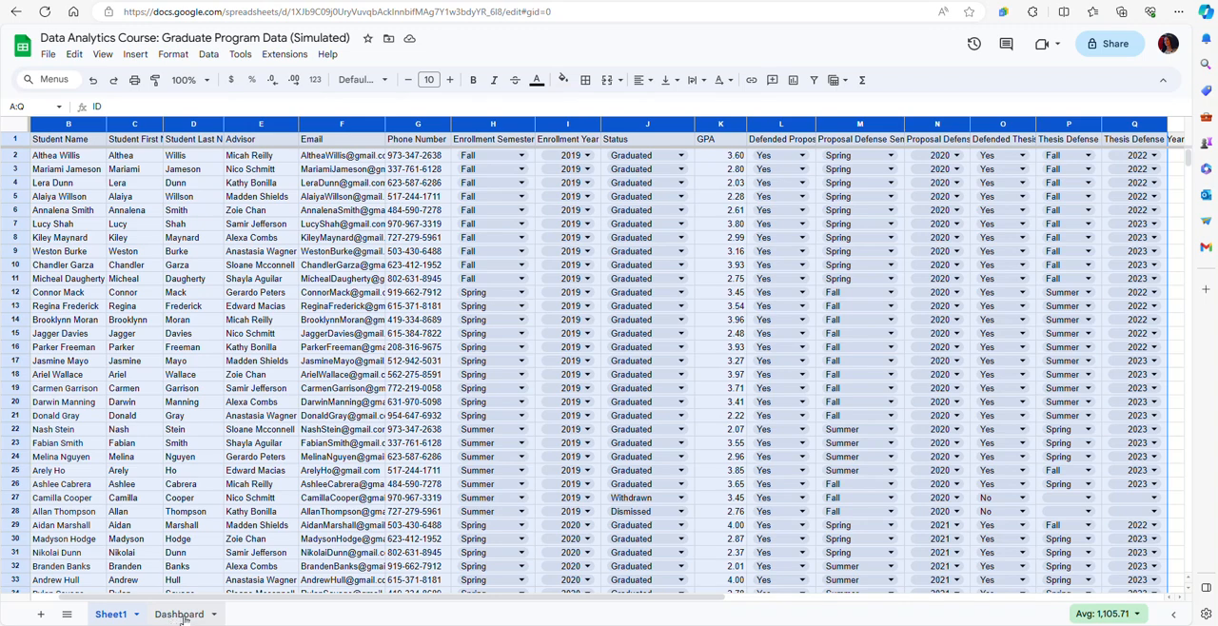
{"action": "left_click", "coordinate": [183, 617]}
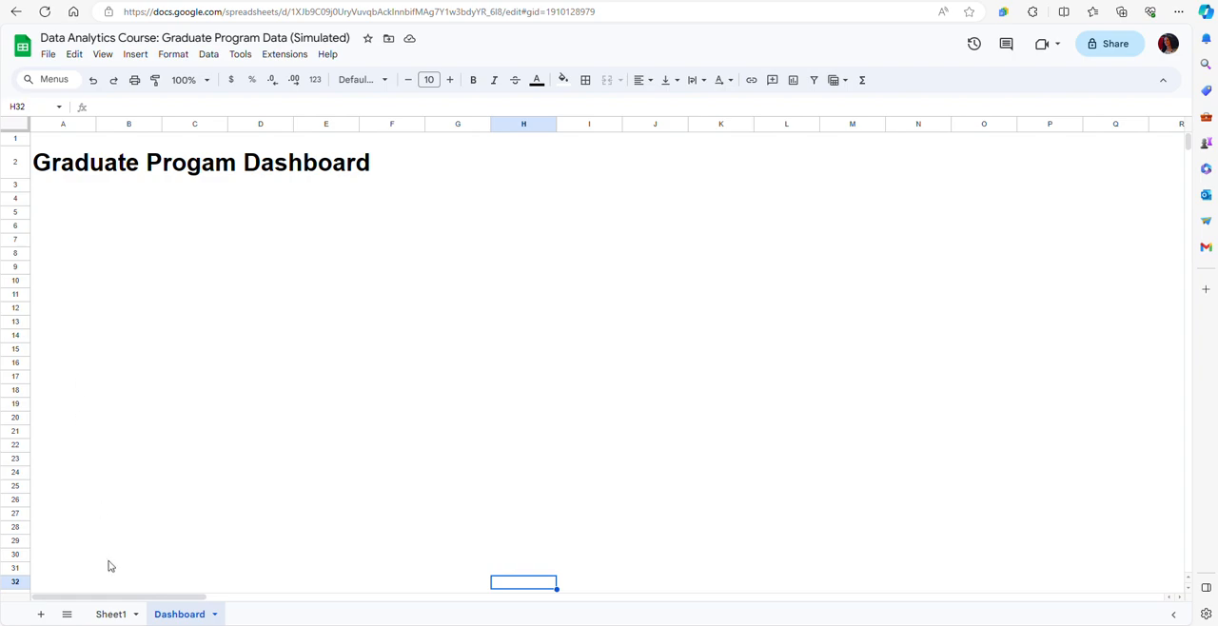
{"action": "left_click", "coordinate": [110, 614]}
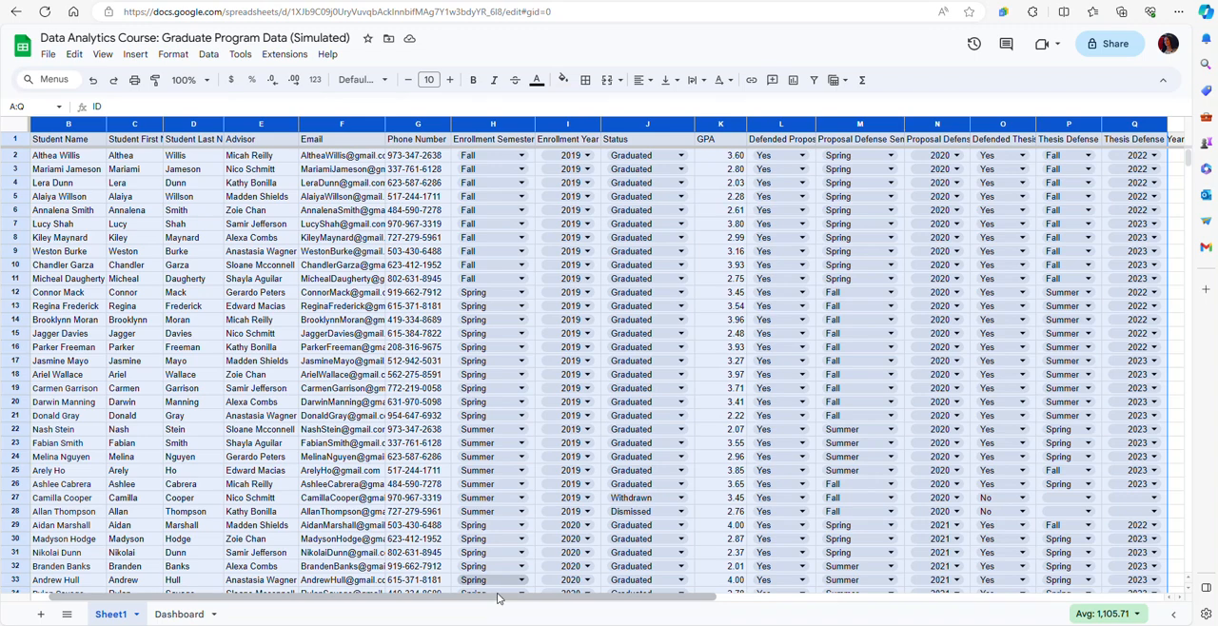
Select columns A through Q in Sheet1 and start a pivot table from that range.
{"action": "left_click_drag", "start_coordinate": [498, 601], "coordinate": [483, 601]}
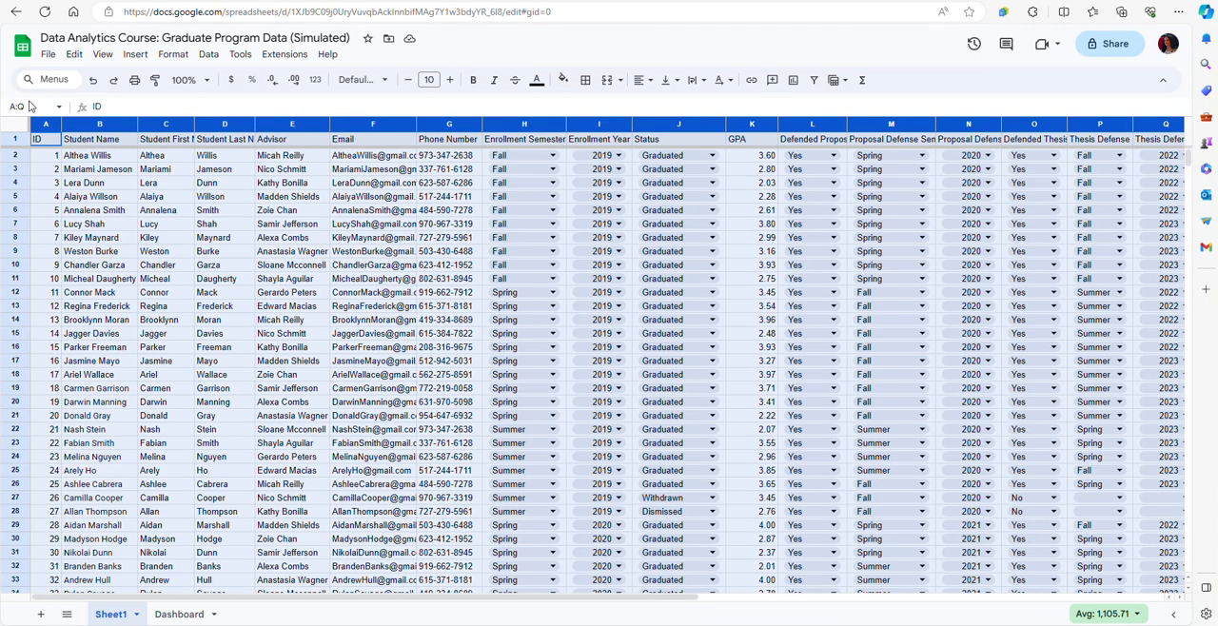
{"action": "left_click_drag", "start_coordinate": [37, 124], "coordinate": [580, 162]}
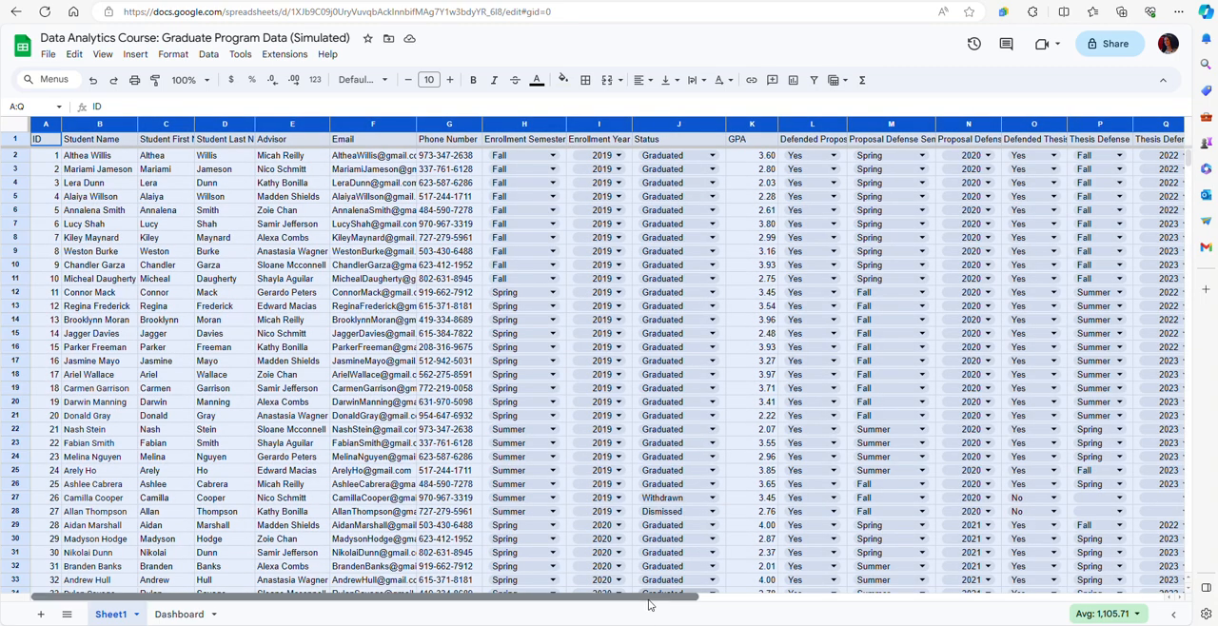
{"action": "left_click_drag", "start_coordinate": [647, 600], "coordinate": [810, 605]}
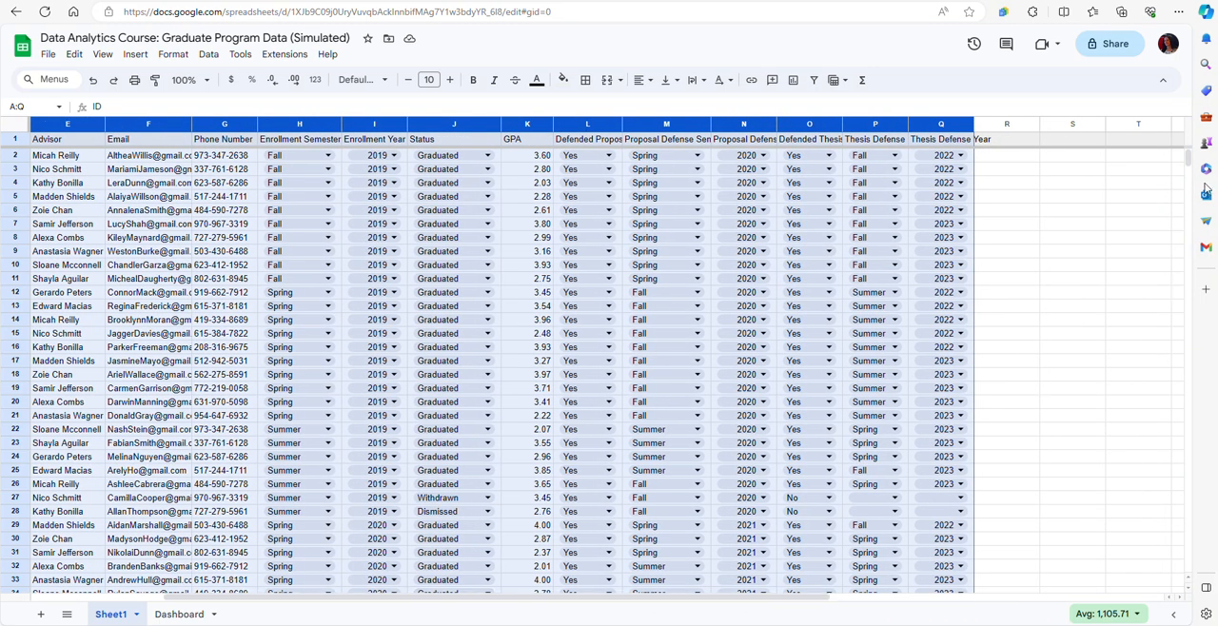
{"action": "left_click_drag", "start_coordinate": [1183, 160], "coordinate": [1186, 199]}
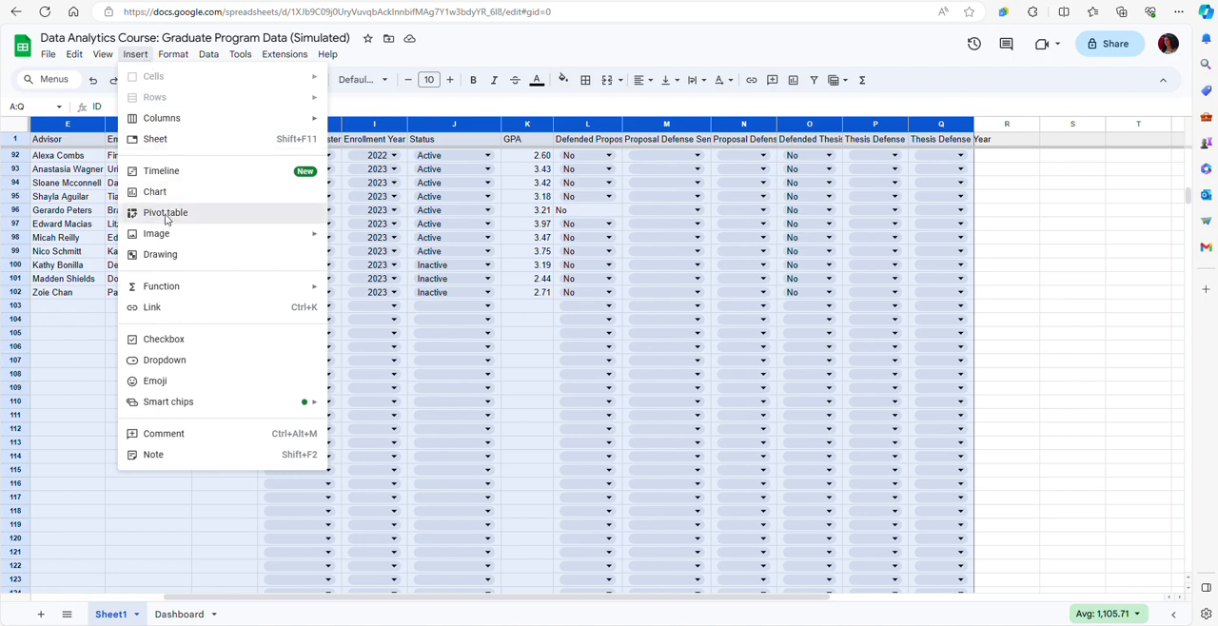
{"action": "left_click", "coordinate": [165, 214]}
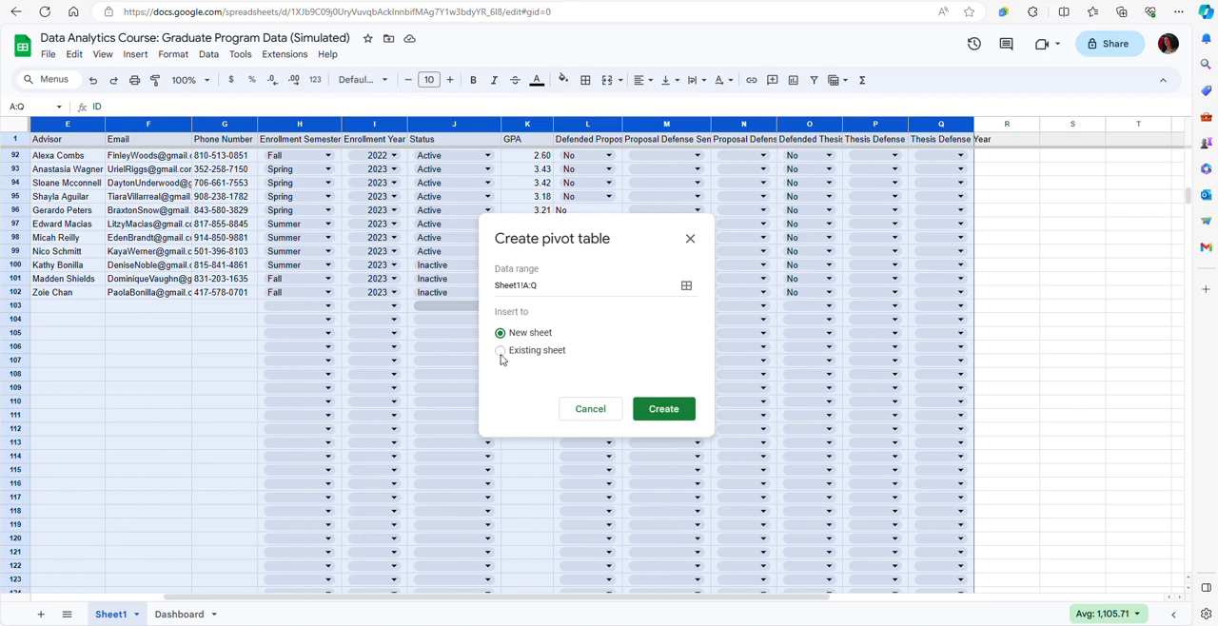
Create the pivot table in the existing Dashboard sheet at cell A10.
{"action": "left_click", "coordinate": [500, 351]}
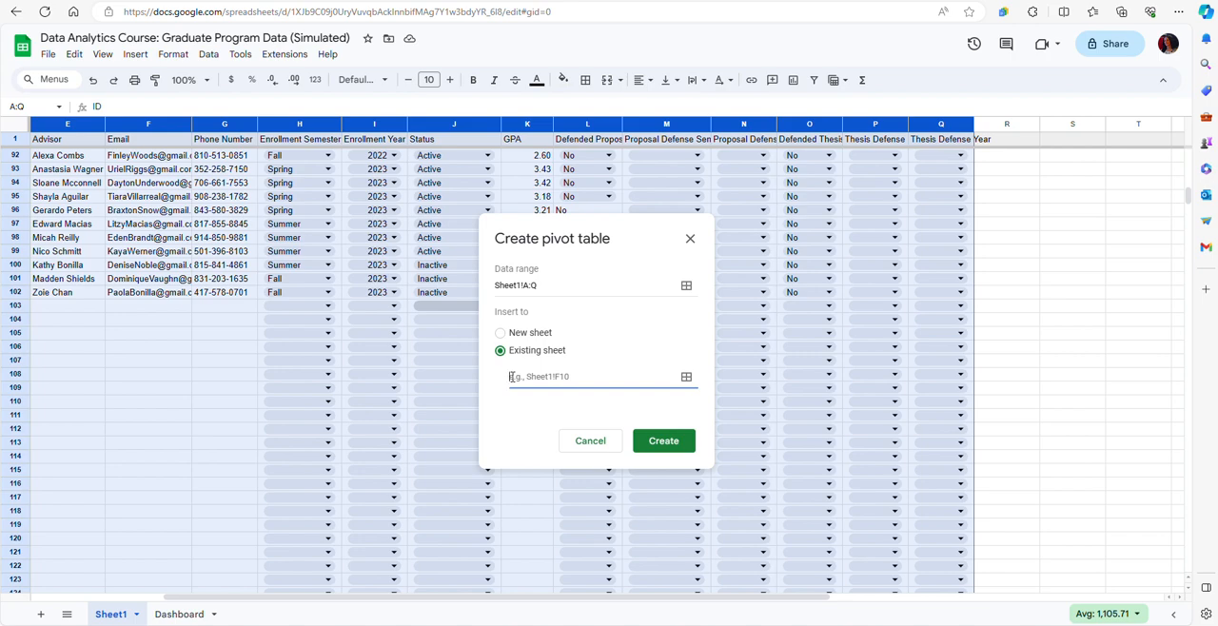
{"action": "type", "text": "Dashboard!"}
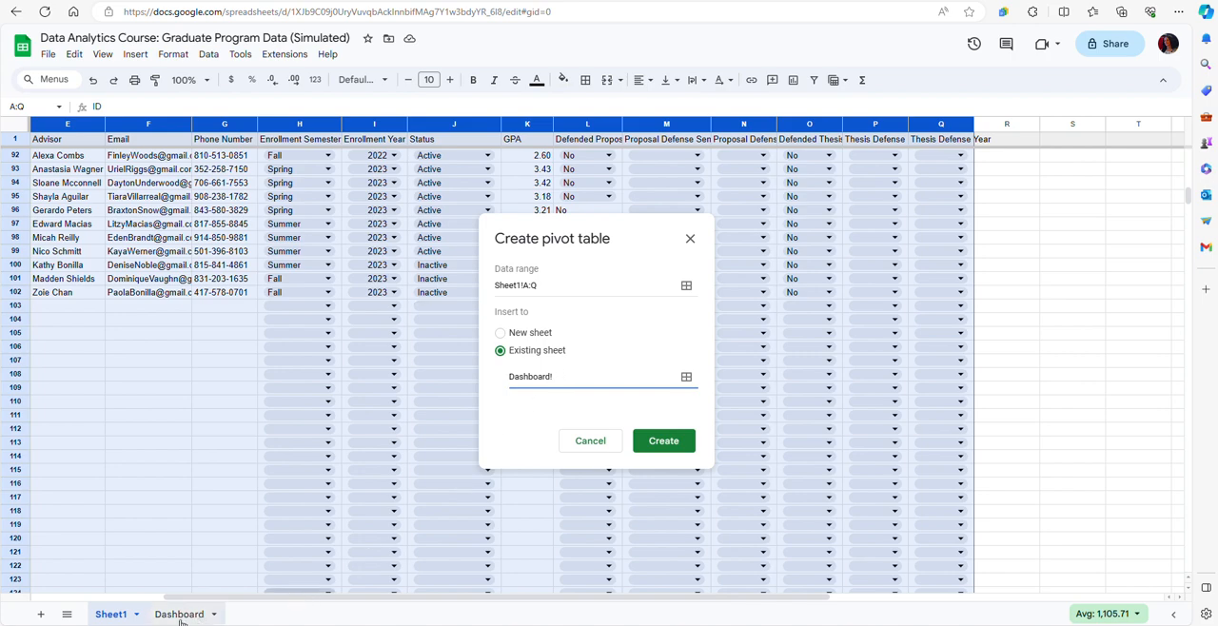
{"action": "left_click", "coordinate": [181, 617]}
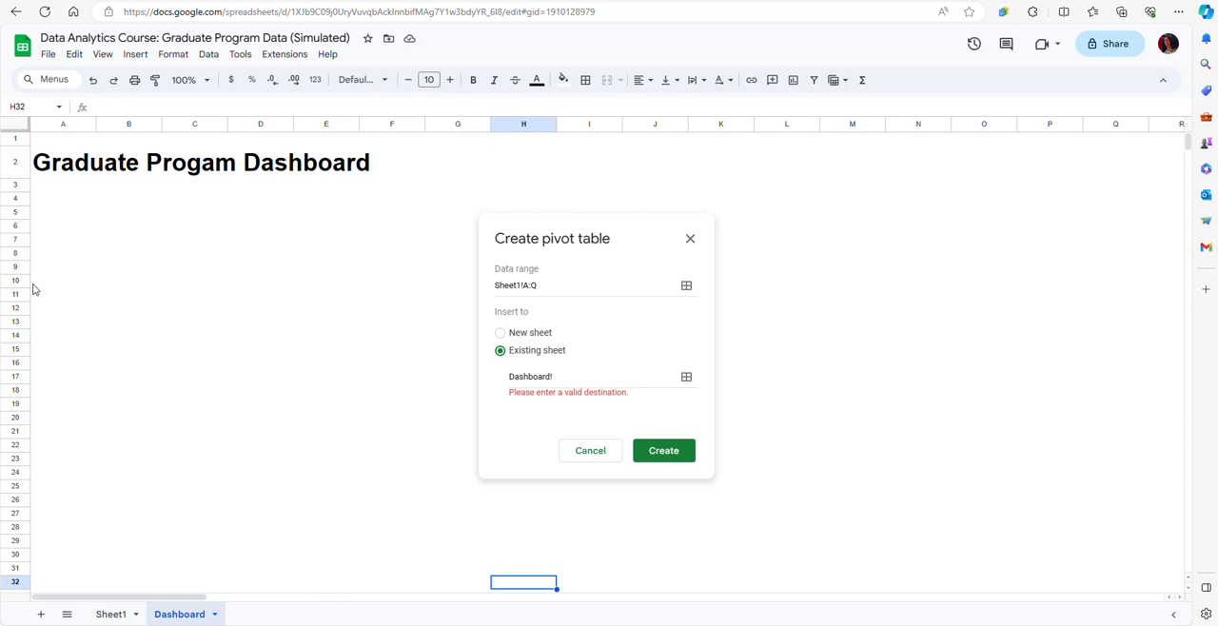
{"action": "left_click", "coordinate": [563, 378]}
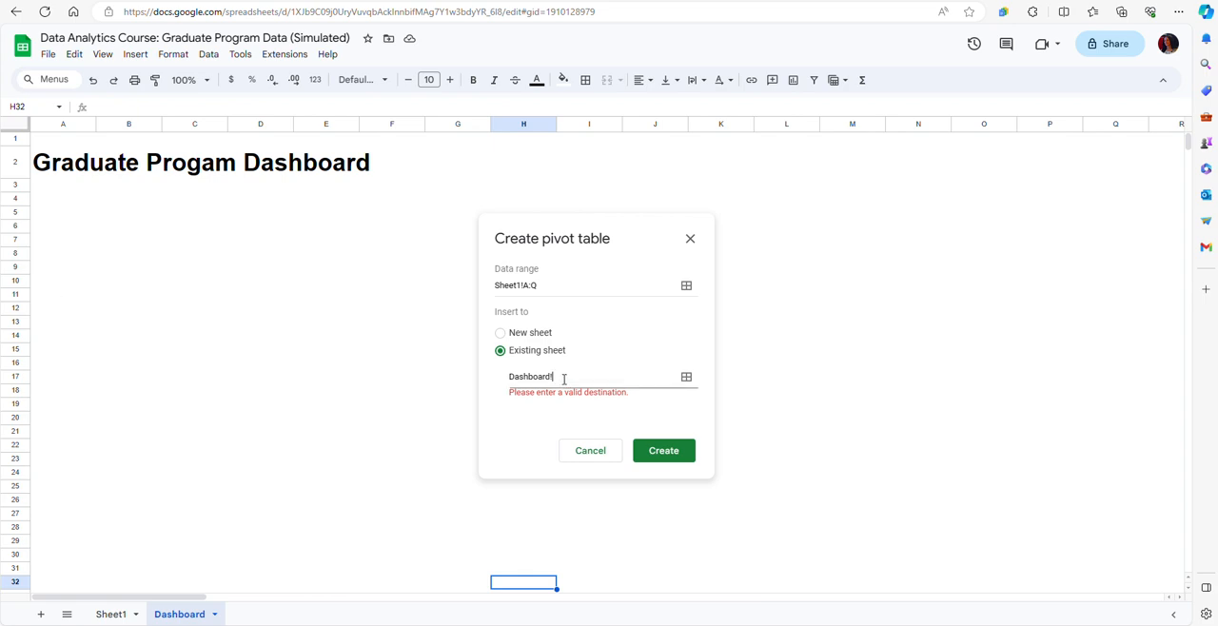
{"action": "type", "text": "A"}
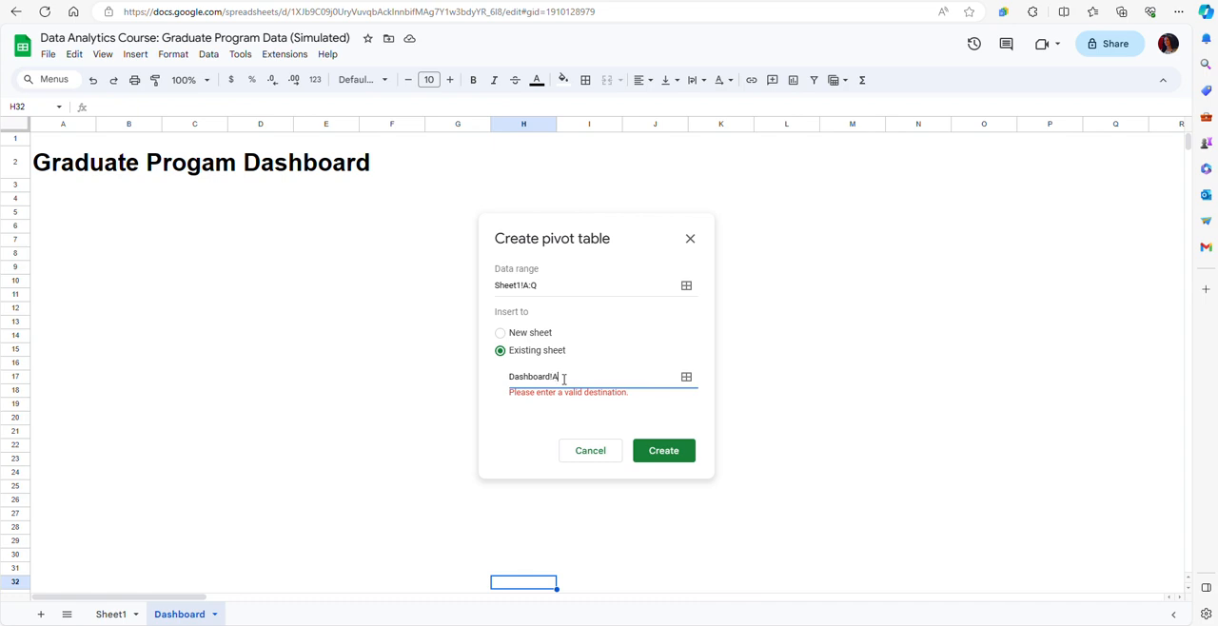
{"action": "type", "text": "10"}
{"action": "left_click", "coordinate": [668, 451]}
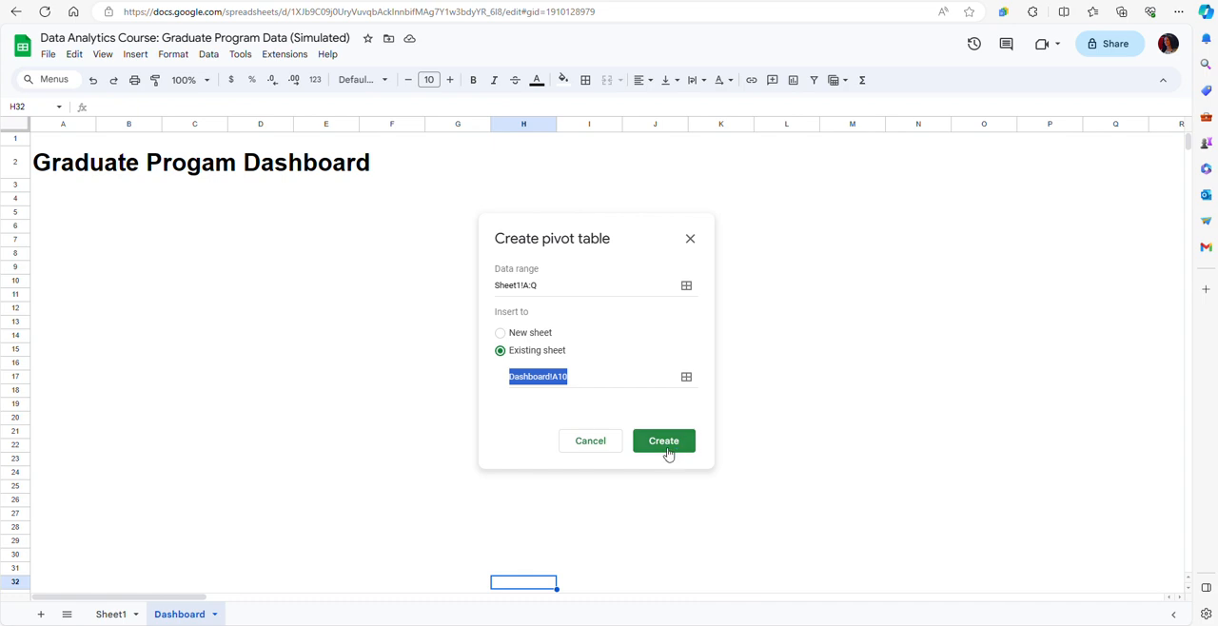
{"action": "left_click", "coordinate": [668, 451]}
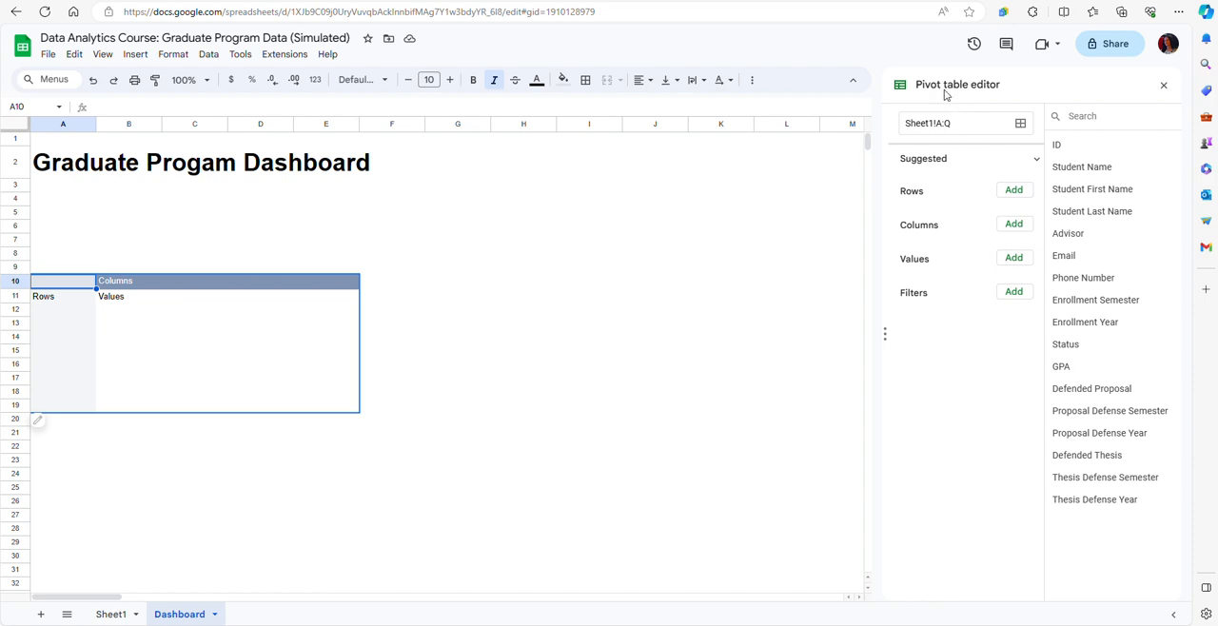
Add Advisor as the pivot table's row field and filter out the blank advisor entries.
{"action": "left_click", "coordinate": [1014, 191]}
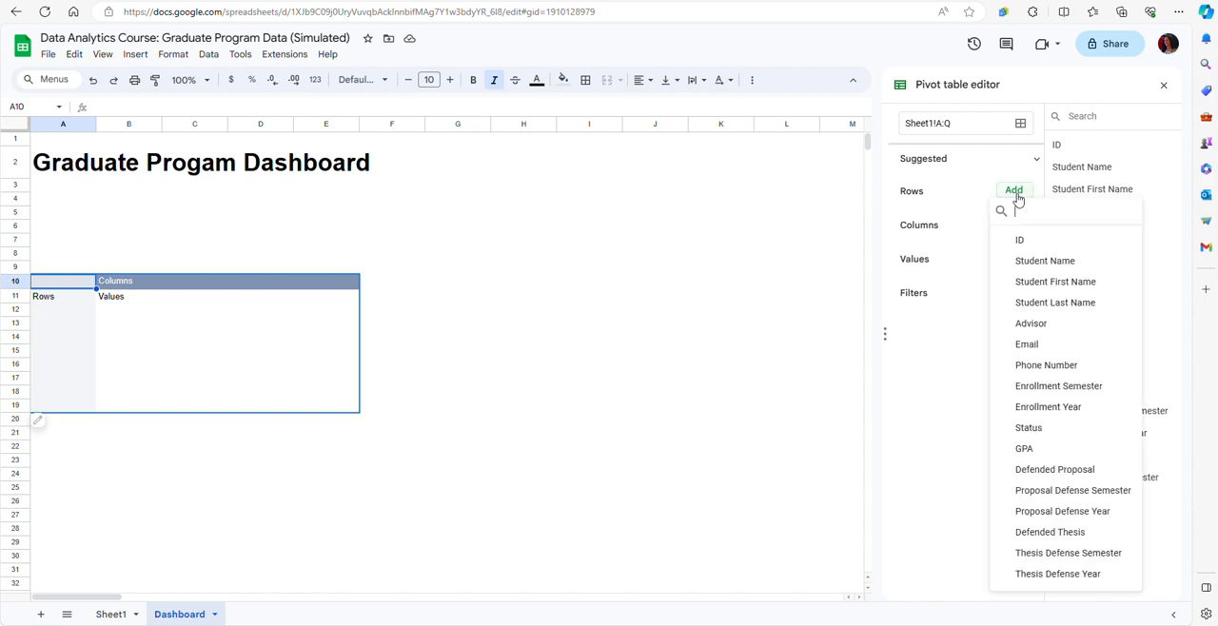
{"action": "left_click", "coordinate": [1032, 329]}
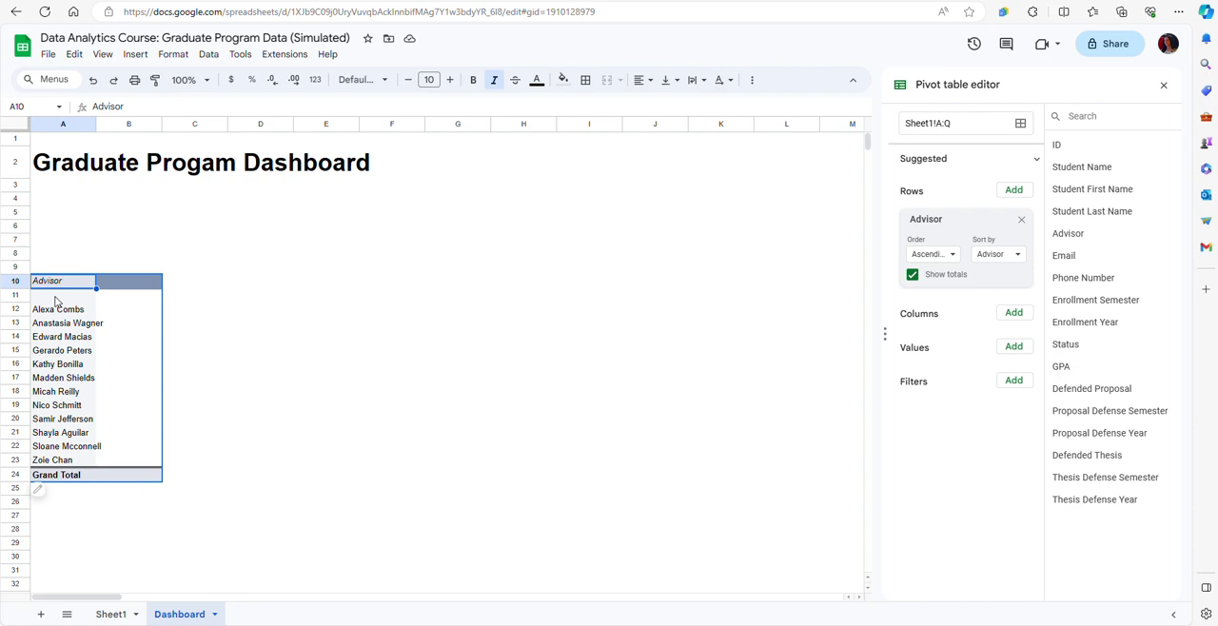
{"action": "left_click", "coordinate": [1012, 384]}
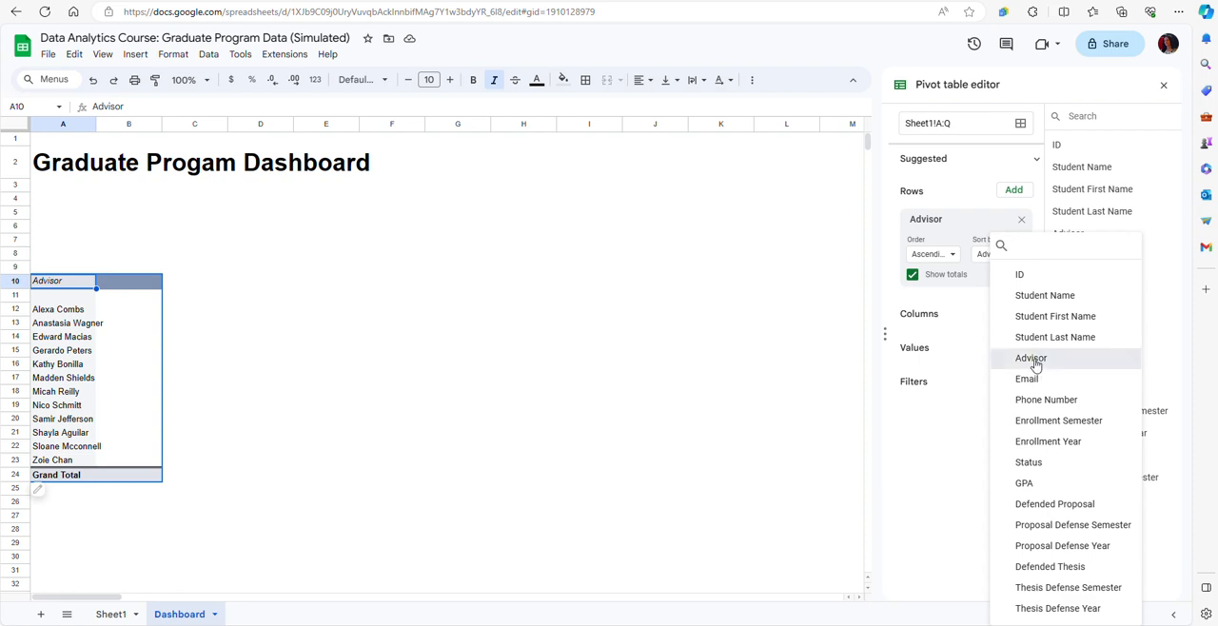
{"action": "left_click", "coordinate": [1033, 359]}
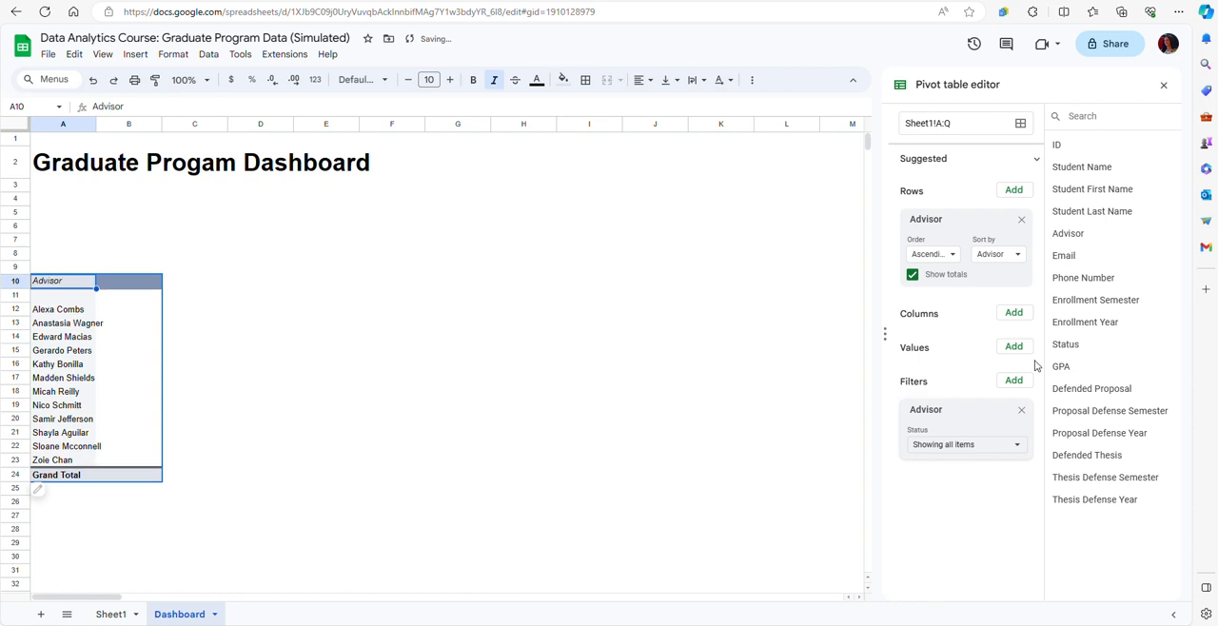
{"action": "left_click", "coordinate": [1015, 447]}
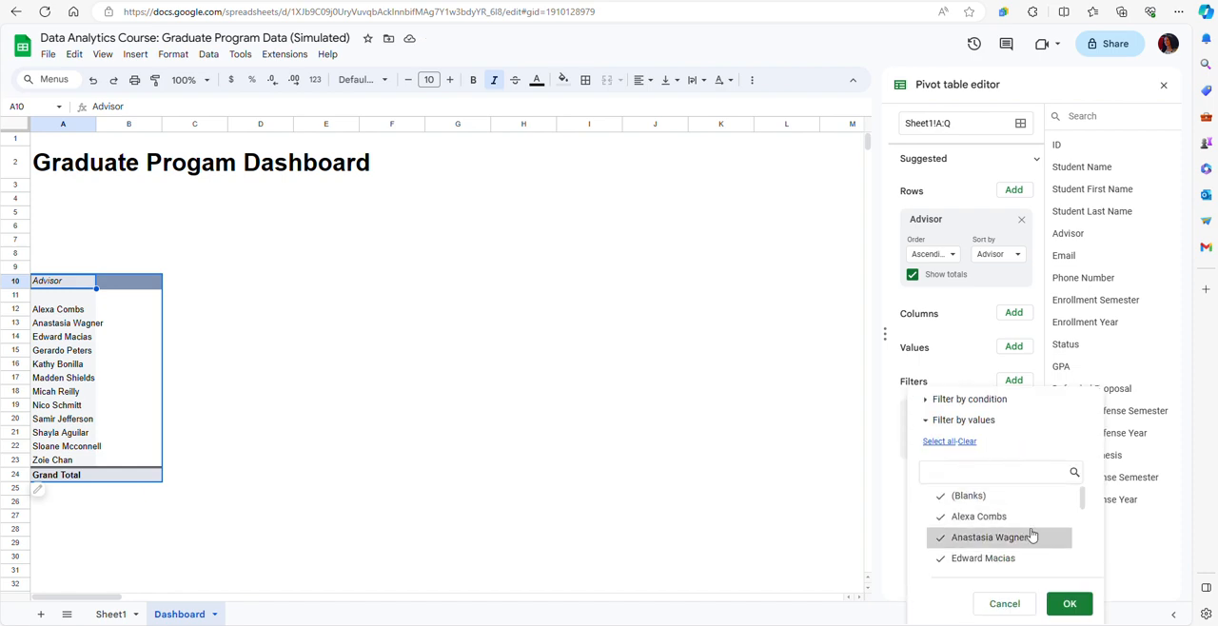
{"action": "left_click", "coordinate": [959, 502]}
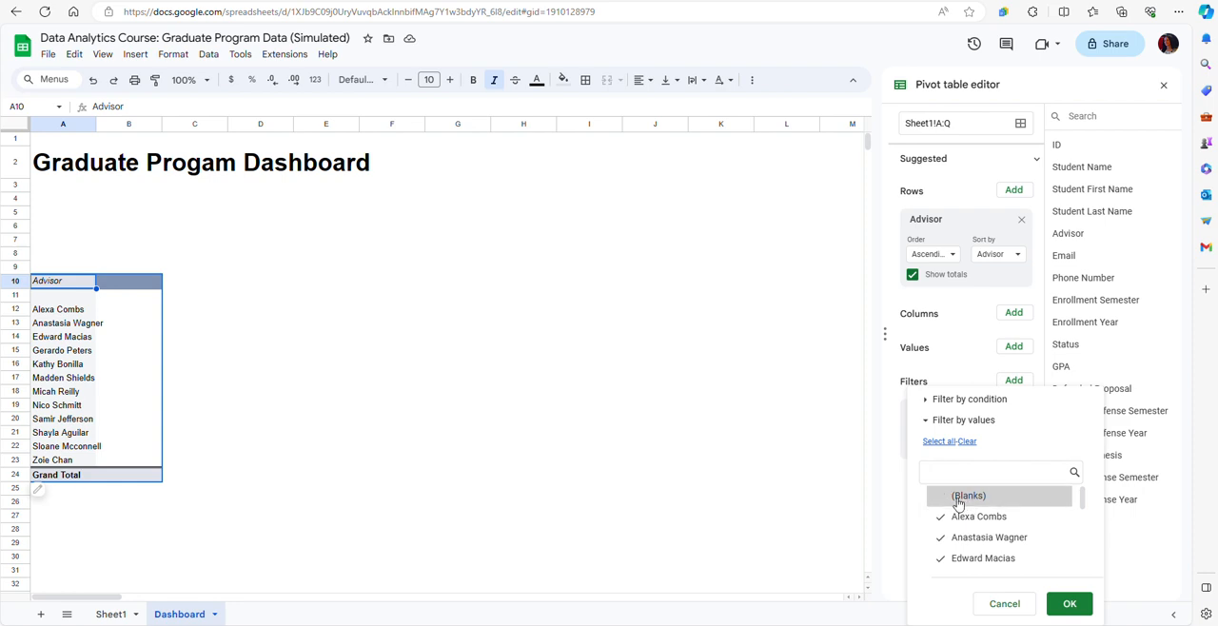
{"action": "left_click", "coordinate": [1071, 605]}
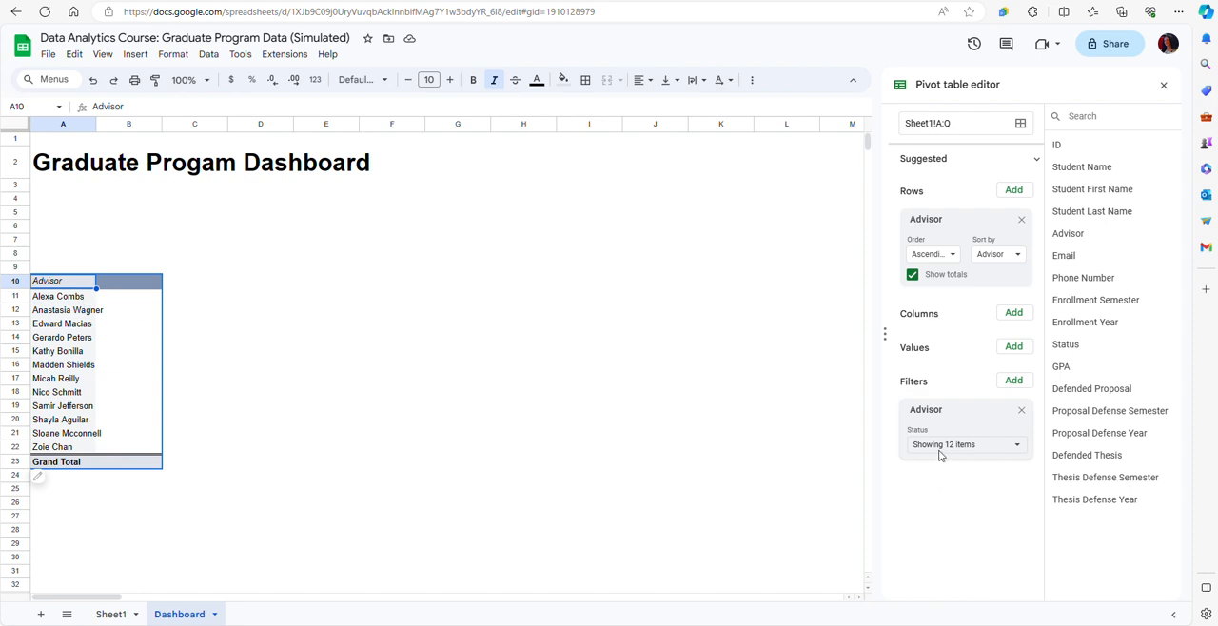
Add Student Name as the pivot table's value field and Status as its column field.
{"action": "left_click", "coordinate": [1013, 348]}
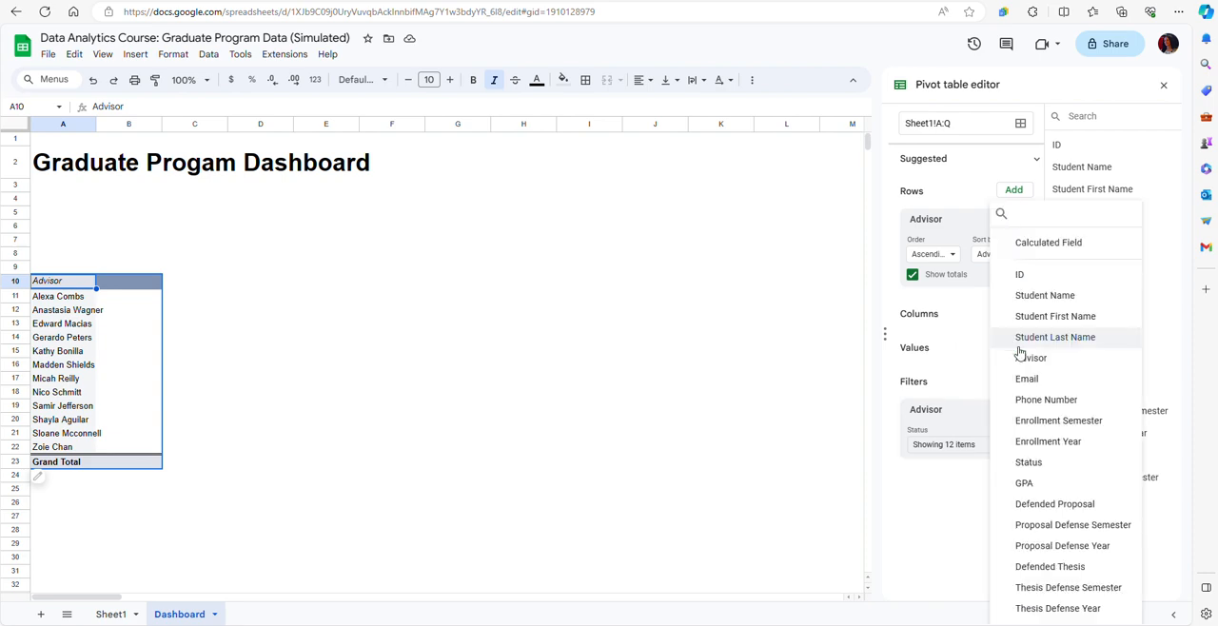
{"action": "left_click", "coordinate": [1040, 301]}
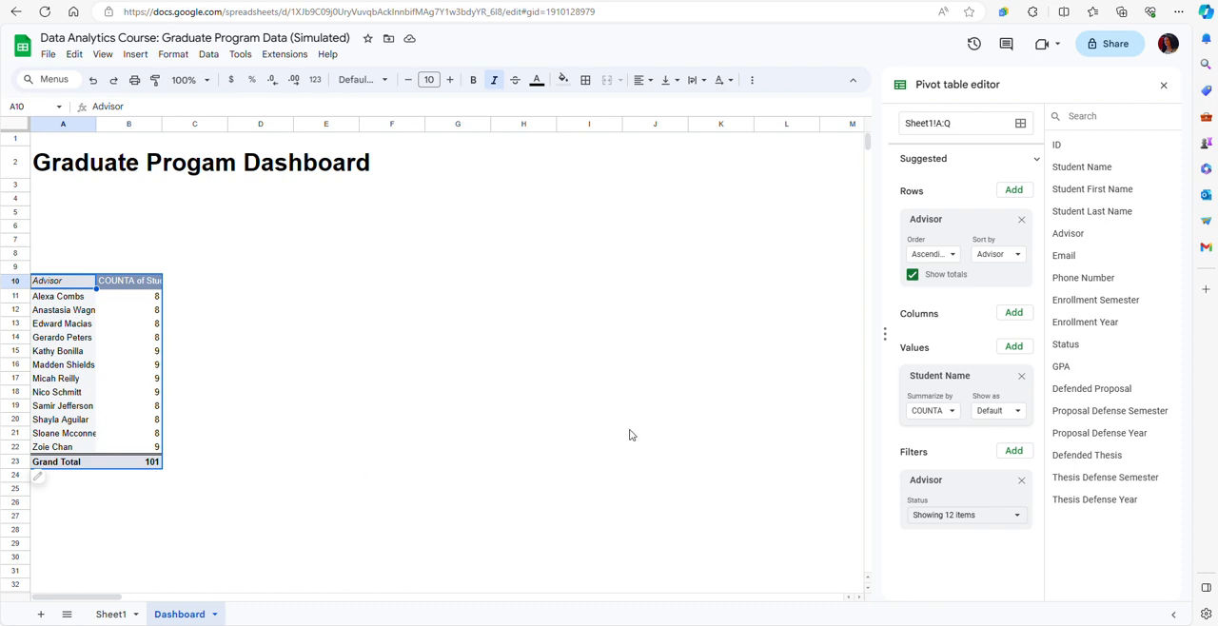
{"action": "left_click", "coordinate": [1015, 313]}
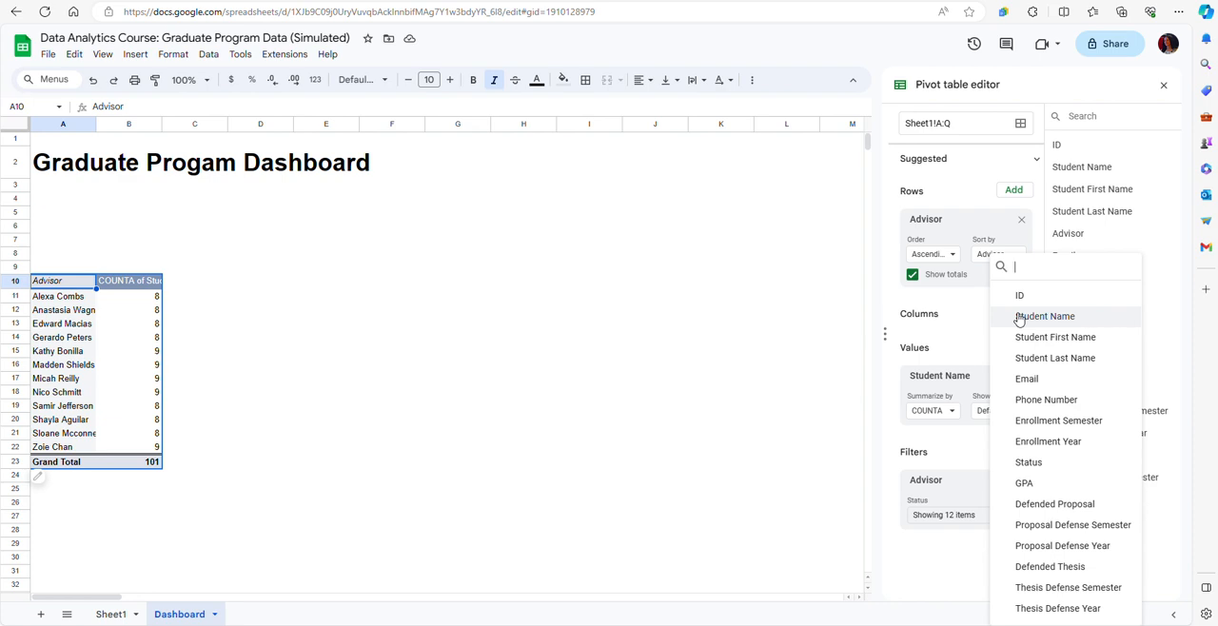
{"action": "left_click", "coordinate": [1027, 464]}
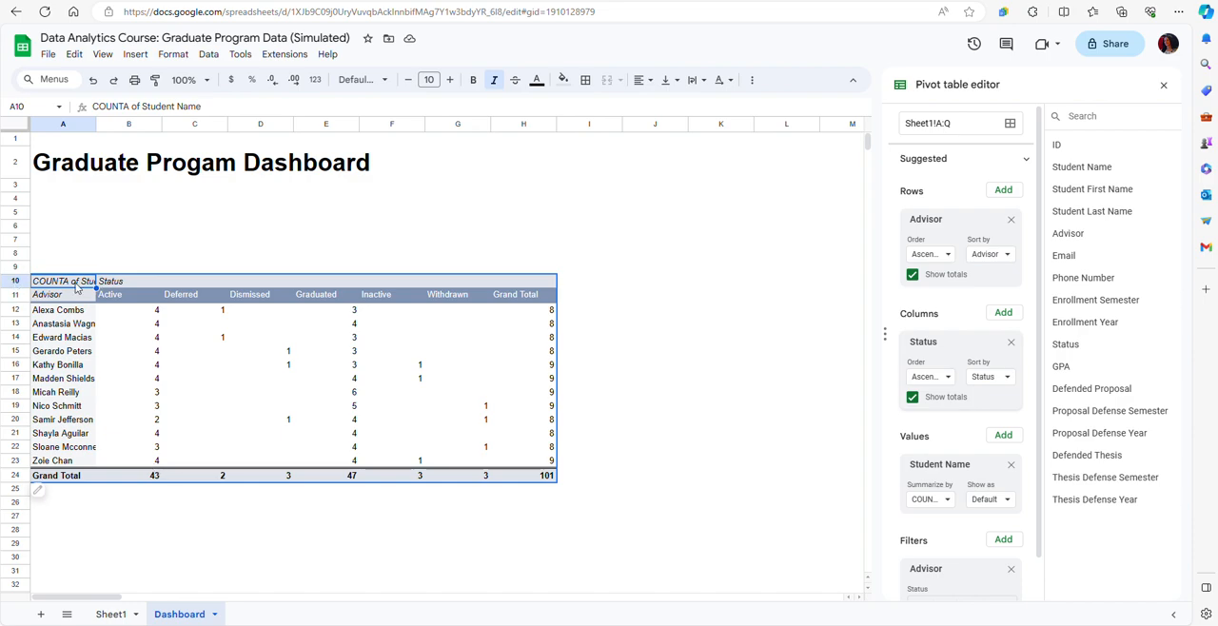
Add a slicer covering the whole pivot table range A10:H24 on the Dashboard sheet.
{"action": "left_click", "coordinate": [49, 218]}
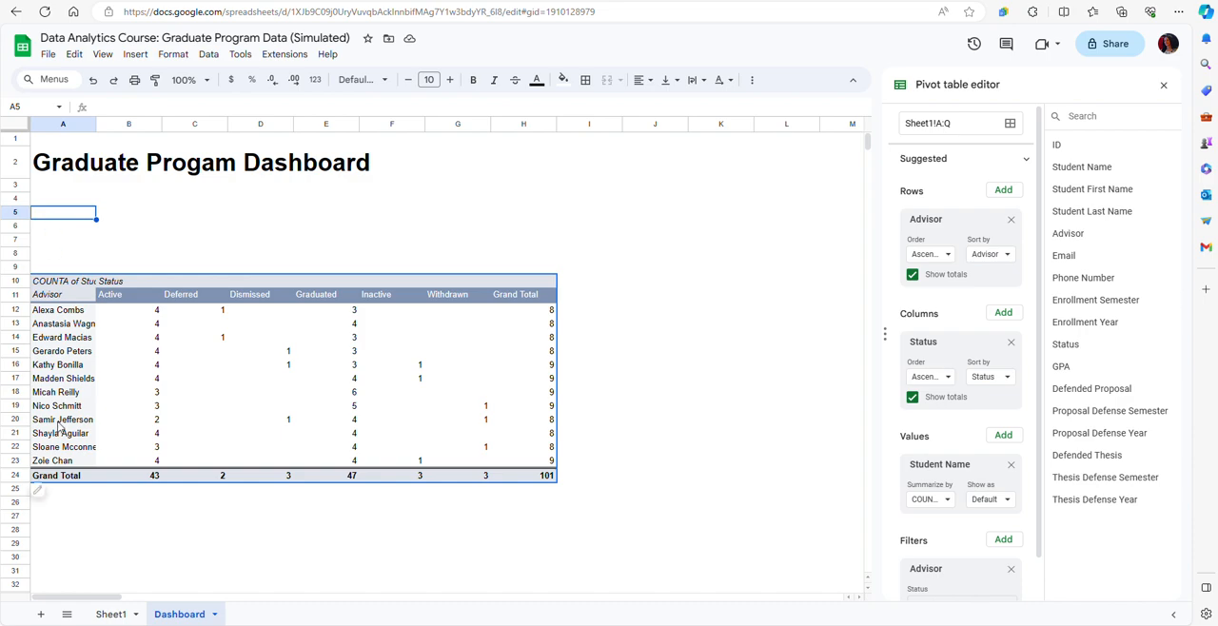
{"action": "left_click", "coordinate": [45, 283]}
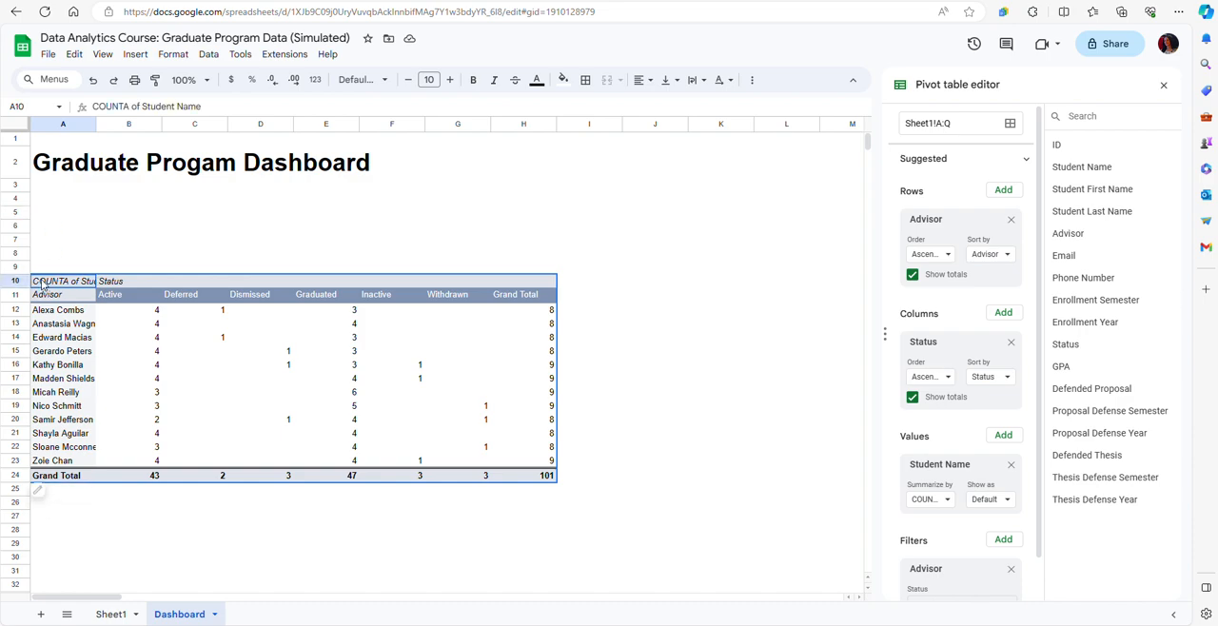
{"action": "left_click_drag", "start_coordinate": [45, 282], "coordinate": [523, 483]}
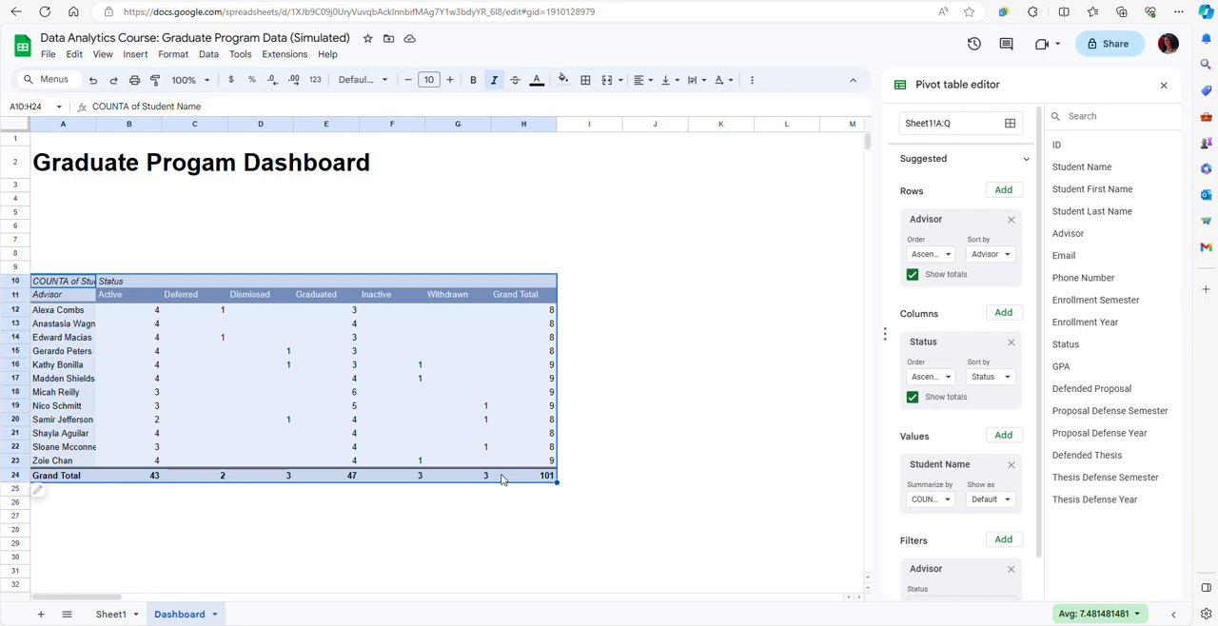
{"action": "left_click", "coordinate": [208, 55]}
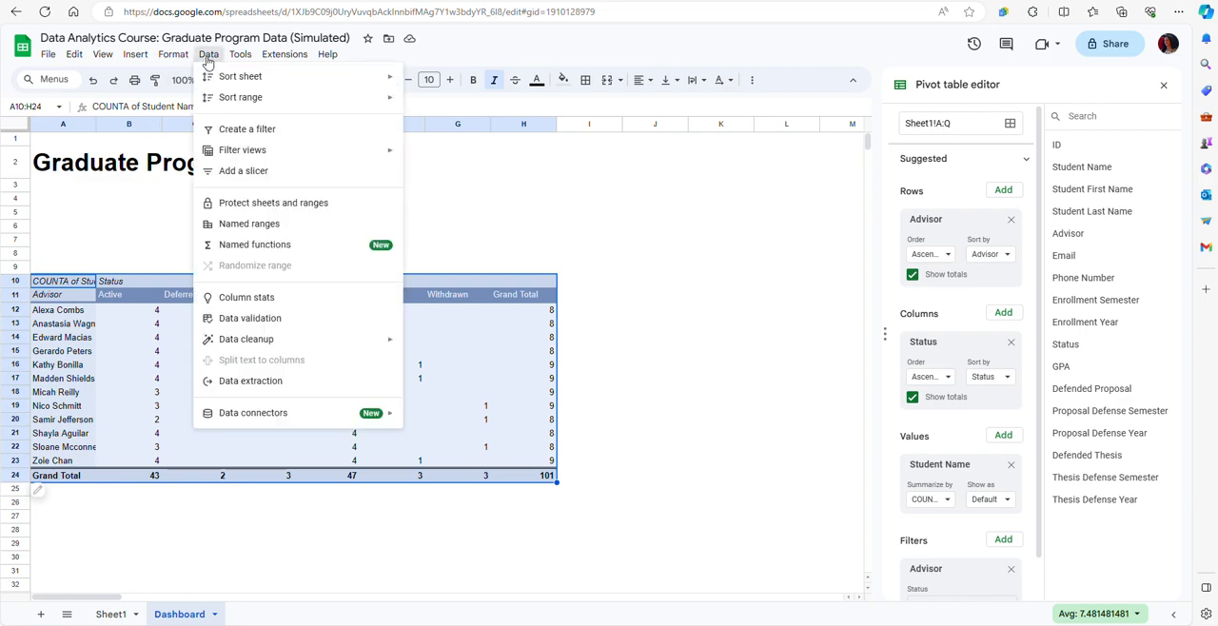
{"action": "left_click", "coordinate": [243, 171]}
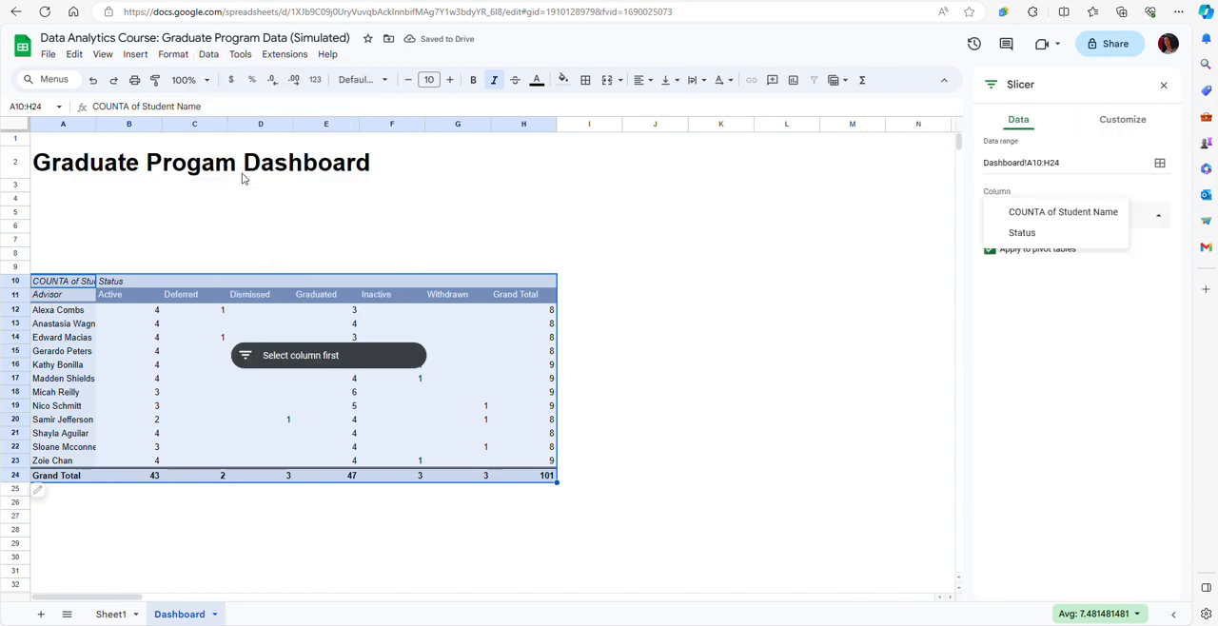
Move the new slicer into the empty space above the pivot table, around rows 6 and 7 starting in column A.
{"action": "left_click", "coordinate": [297, 357]}
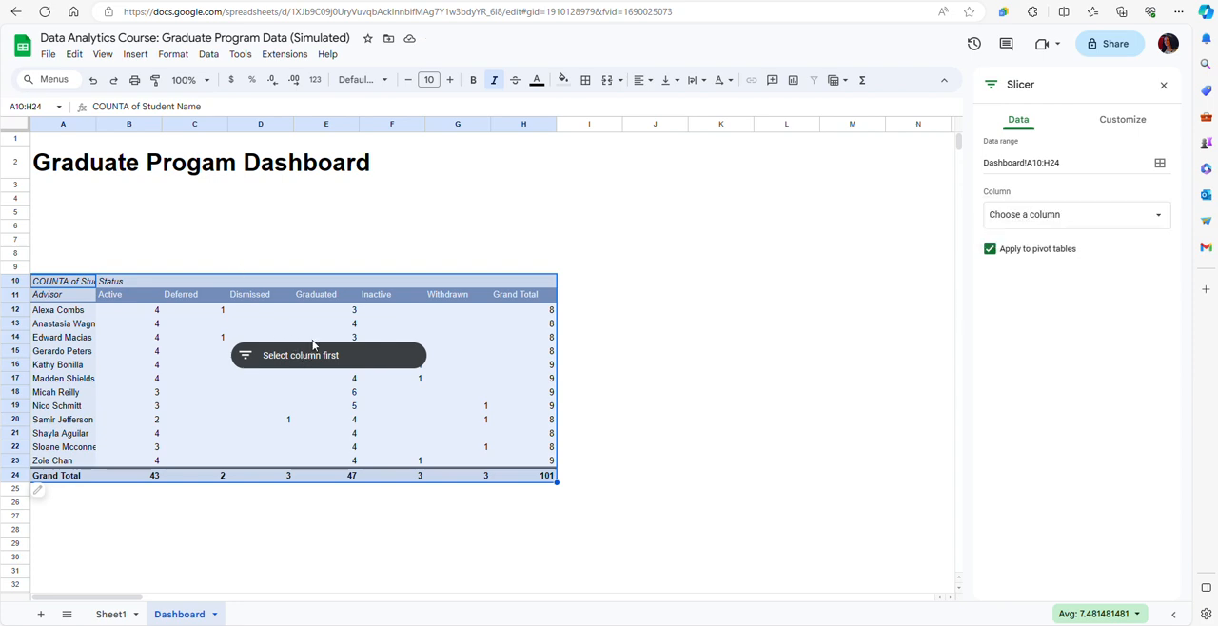
{"action": "left_click", "coordinate": [309, 356]}
{"action": "left_click_drag", "start_coordinate": [301, 351], "coordinate": [109, 224]}
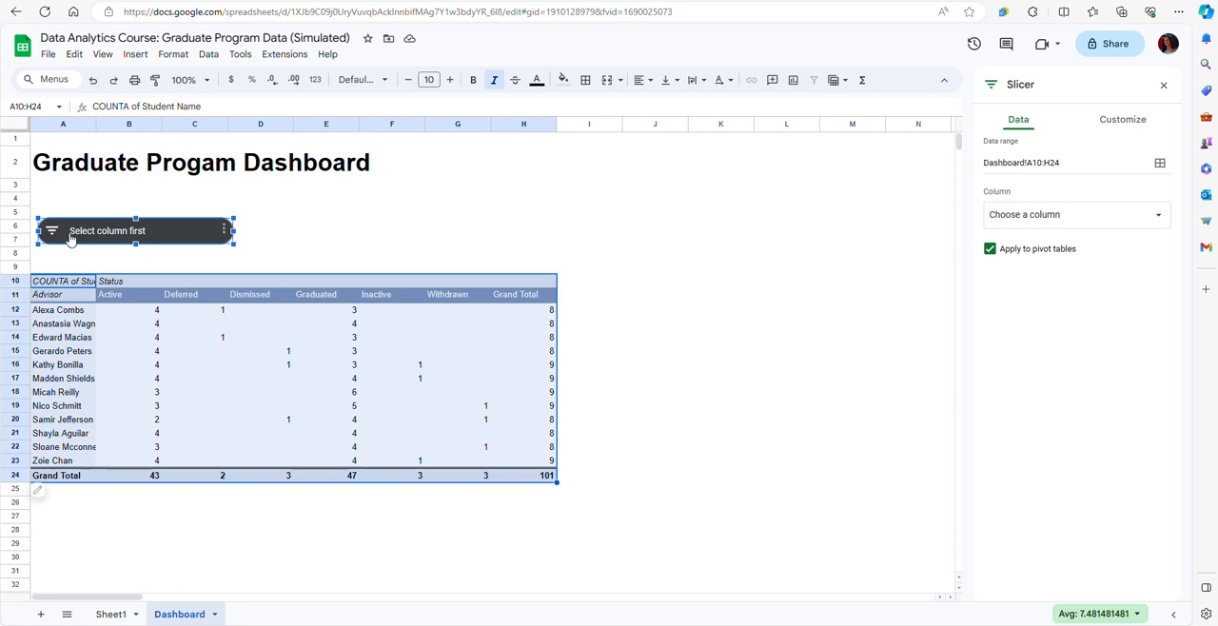
Set the slicer's filter column to COUNTA of Student Name.
{"action": "left_click", "coordinate": [223, 231]}
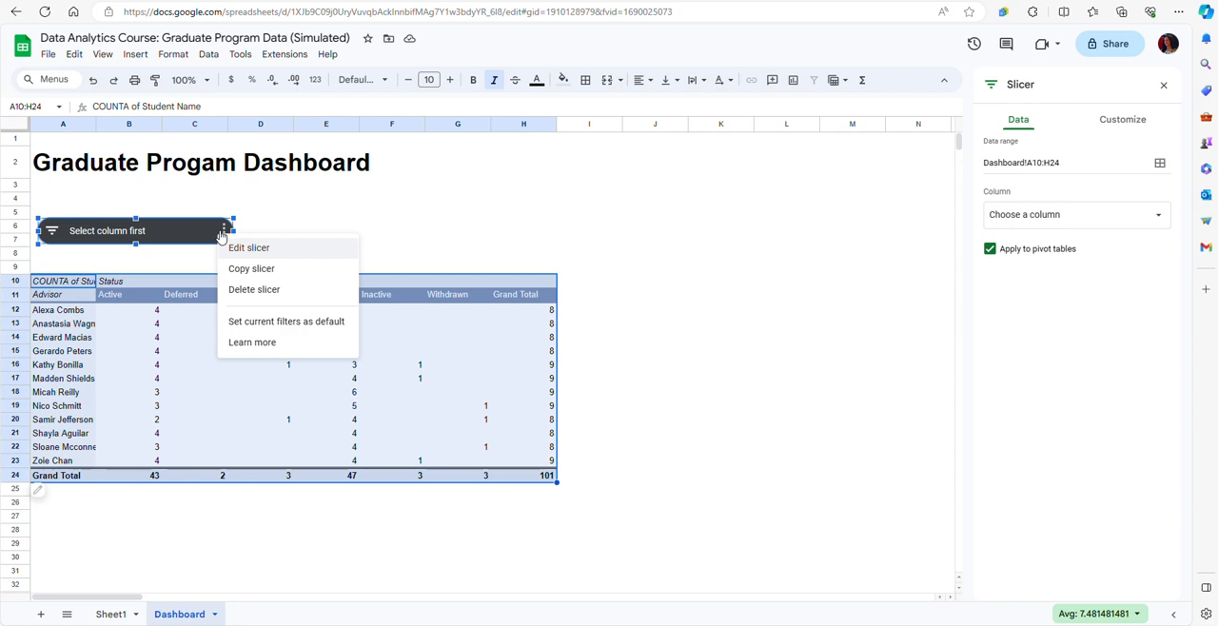
{"action": "left_click", "coordinate": [125, 236]}
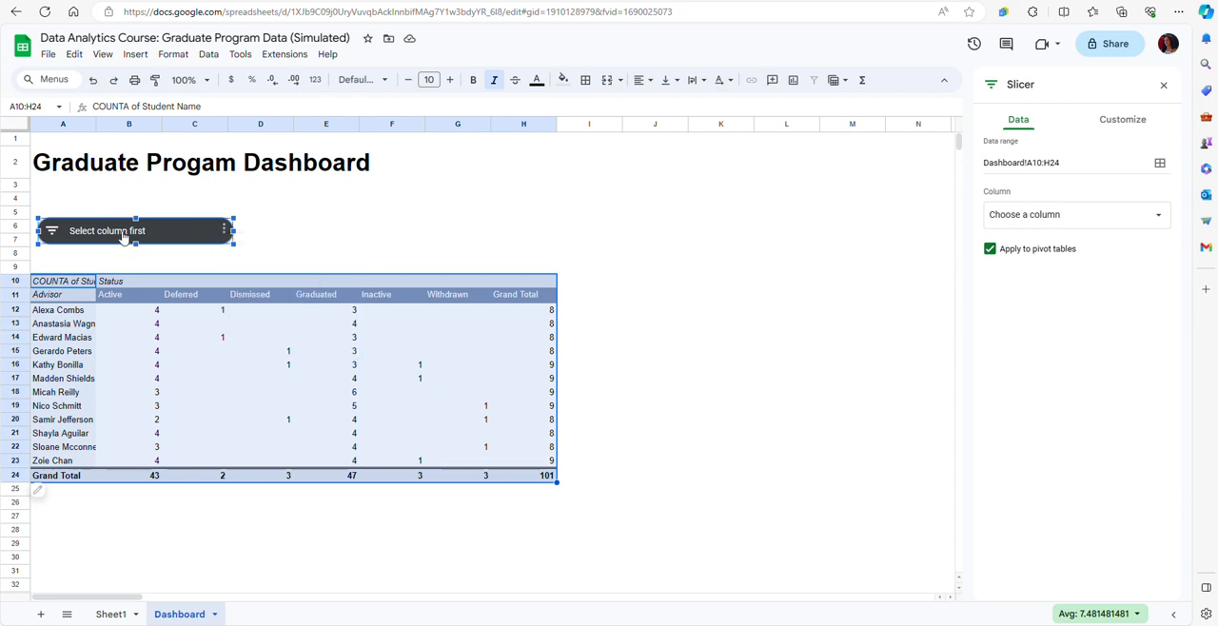
{"action": "left_click", "coordinate": [59, 235]}
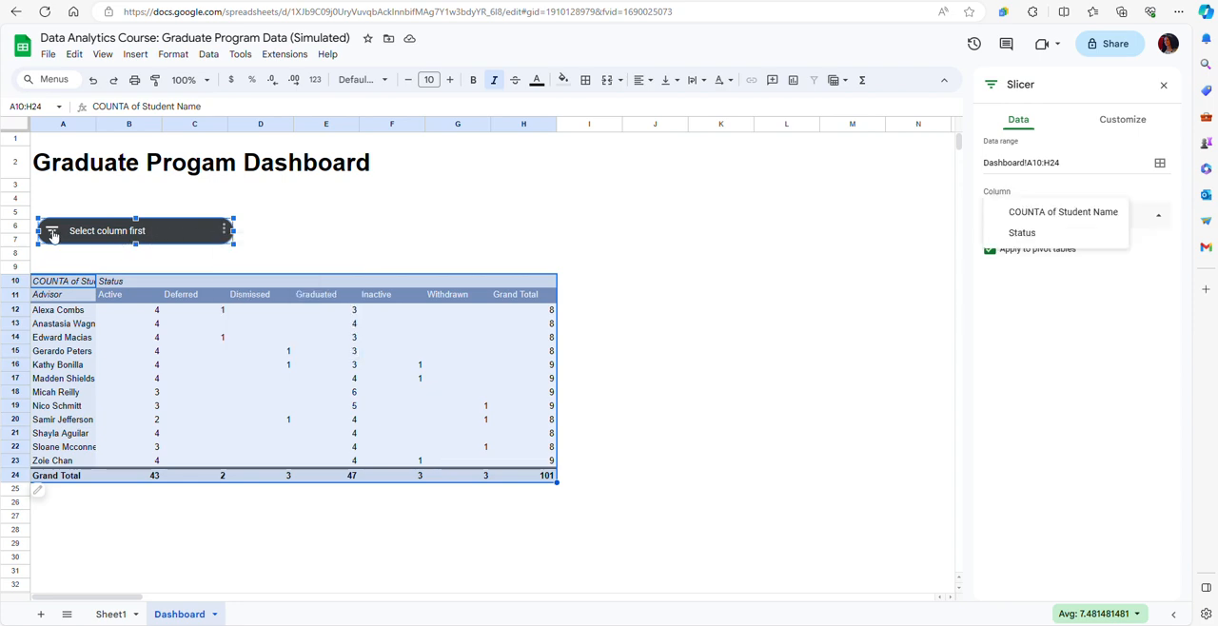
{"action": "left_click", "coordinate": [1056, 213]}
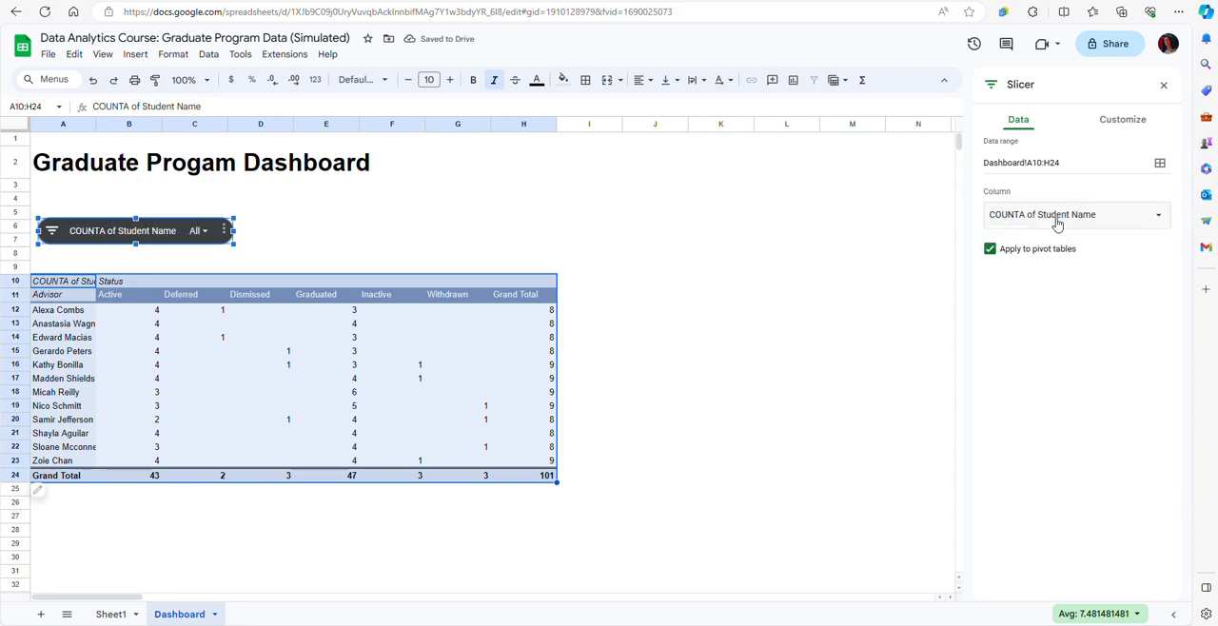
Filter the slicer by values to exclude the advisors in rows 12–15, 18, 21 and 23 and the Grand Total entry.
{"action": "left_click", "coordinate": [200, 232]}
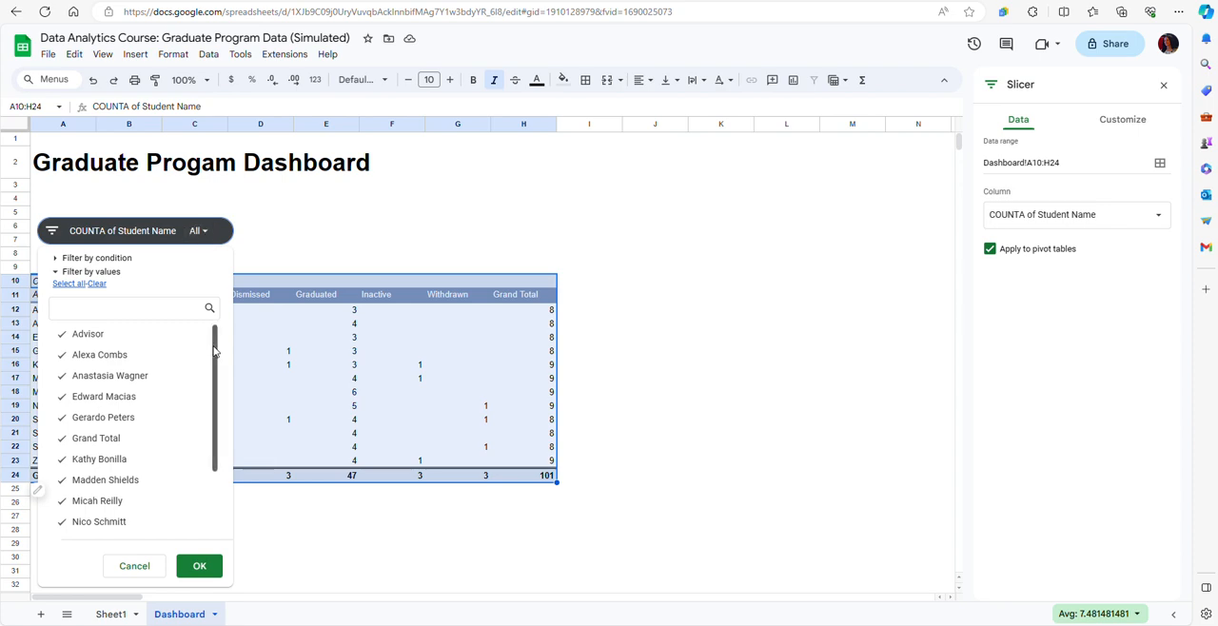
{"action": "left_click", "coordinate": [89, 358]}
{"action": "left_click", "coordinate": [88, 378]}
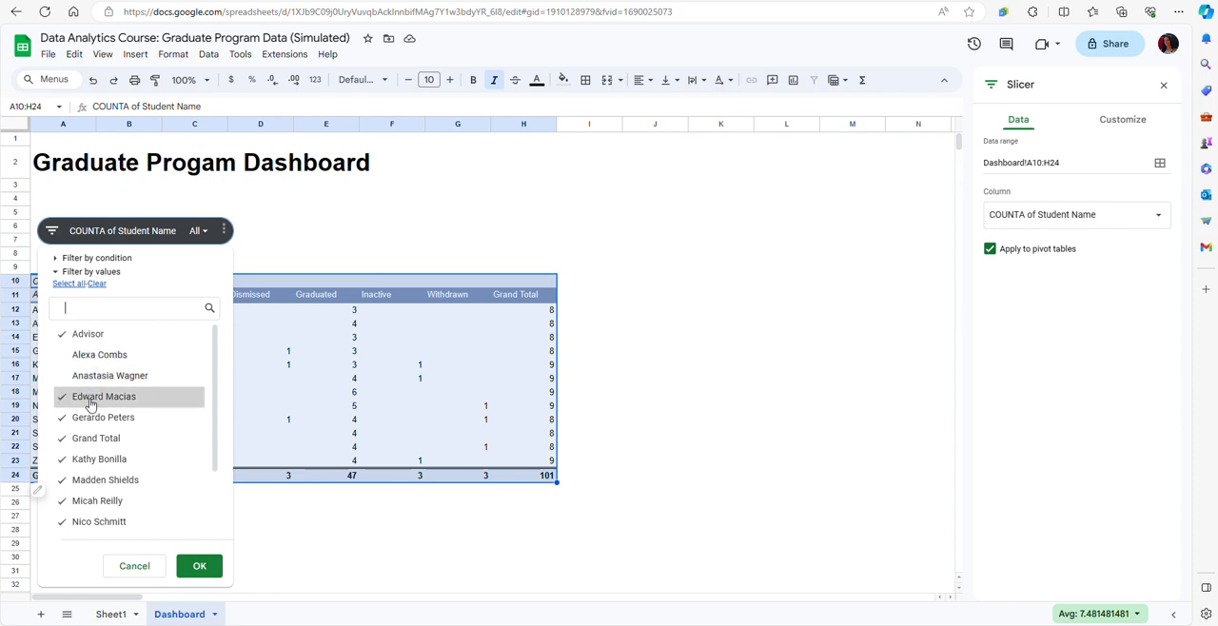
{"action": "left_click", "coordinate": [90, 399]}
{"action": "left_click", "coordinate": [90, 419]}
{"action": "left_click", "coordinate": [95, 441]}
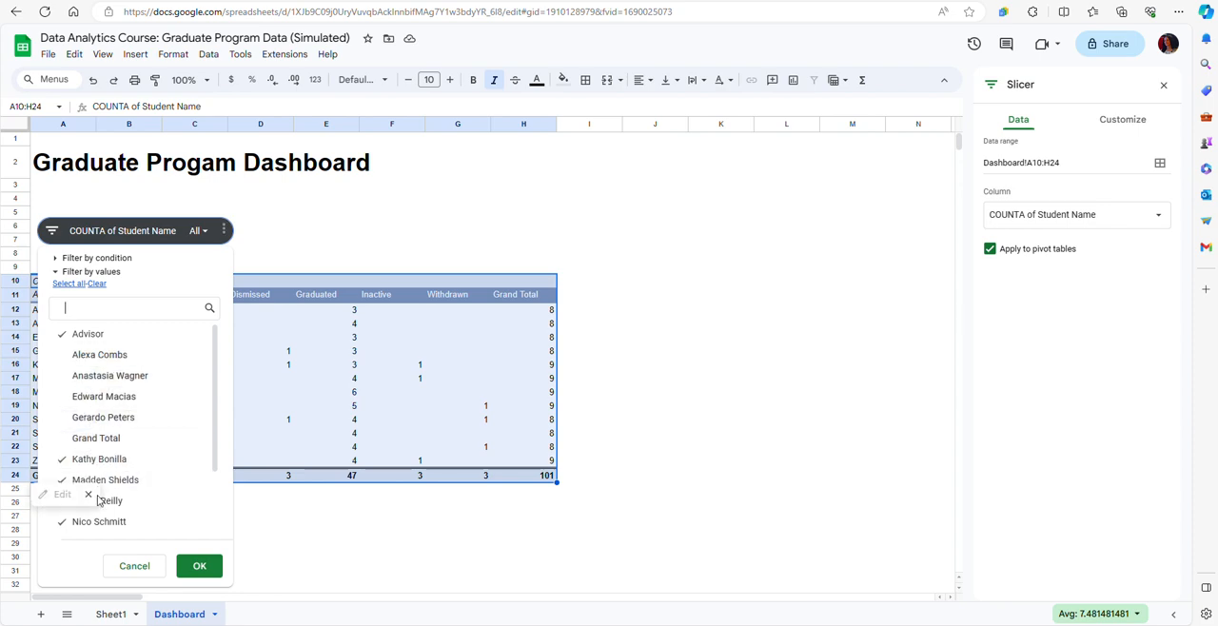
{"action": "left_click", "coordinate": [120, 508]}
{"action": "scroll", "coordinate": [142, 490], "scroll_direction": "down", "scroll_amount": 1}
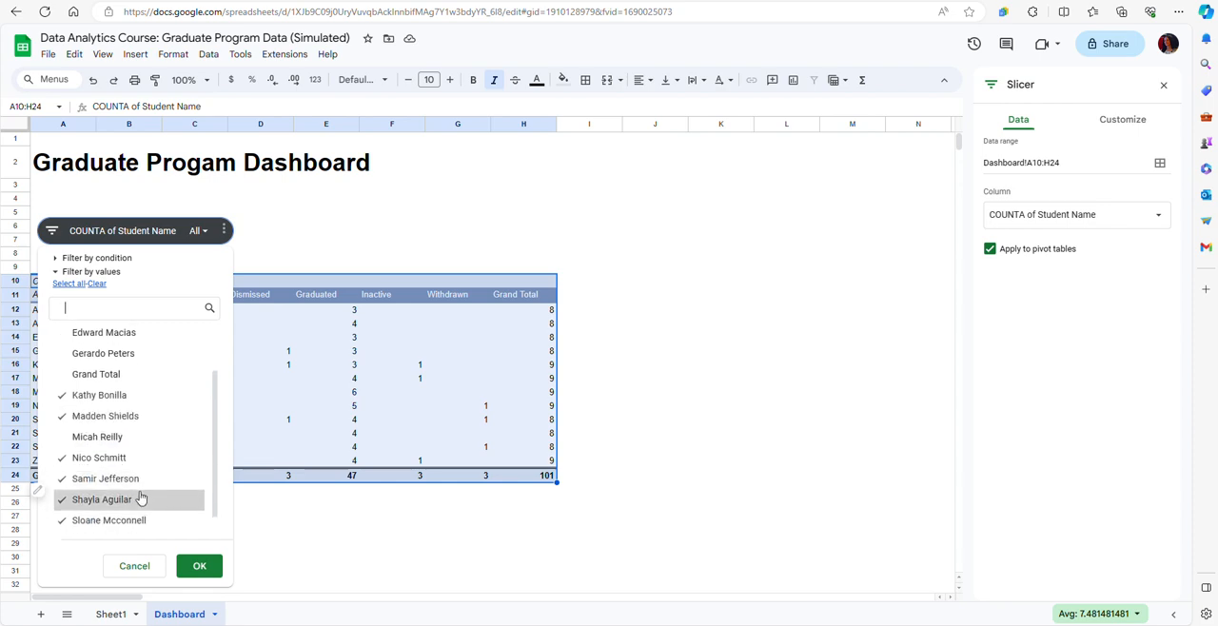
{"action": "left_click", "coordinate": [128, 507]}
{"action": "scroll", "coordinate": [133, 506], "scroll_direction": "down", "scroll_amount": 1}
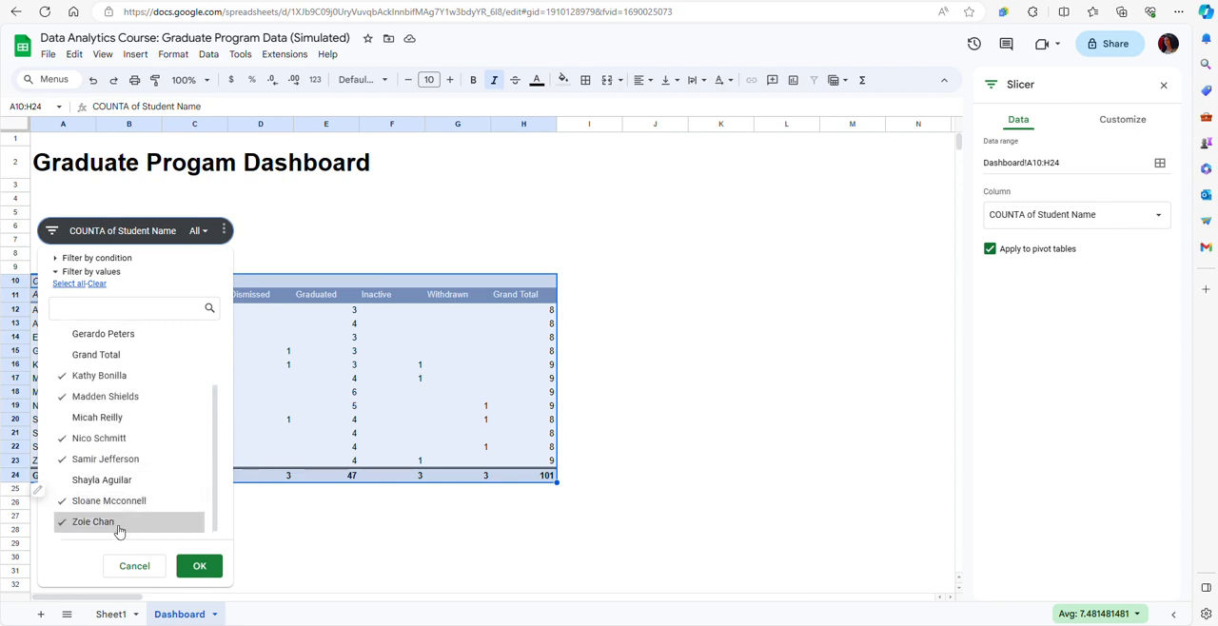
{"action": "left_click", "coordinate": [119, 529]}
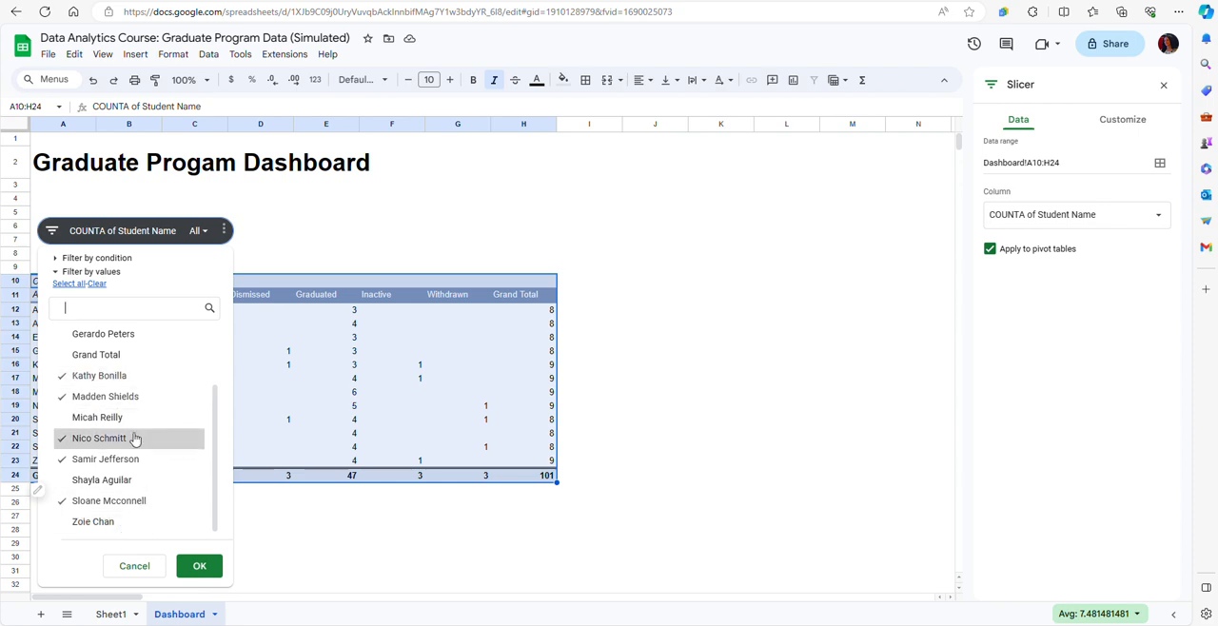
{"action": "left_click", "coordinate": [200, 567]}
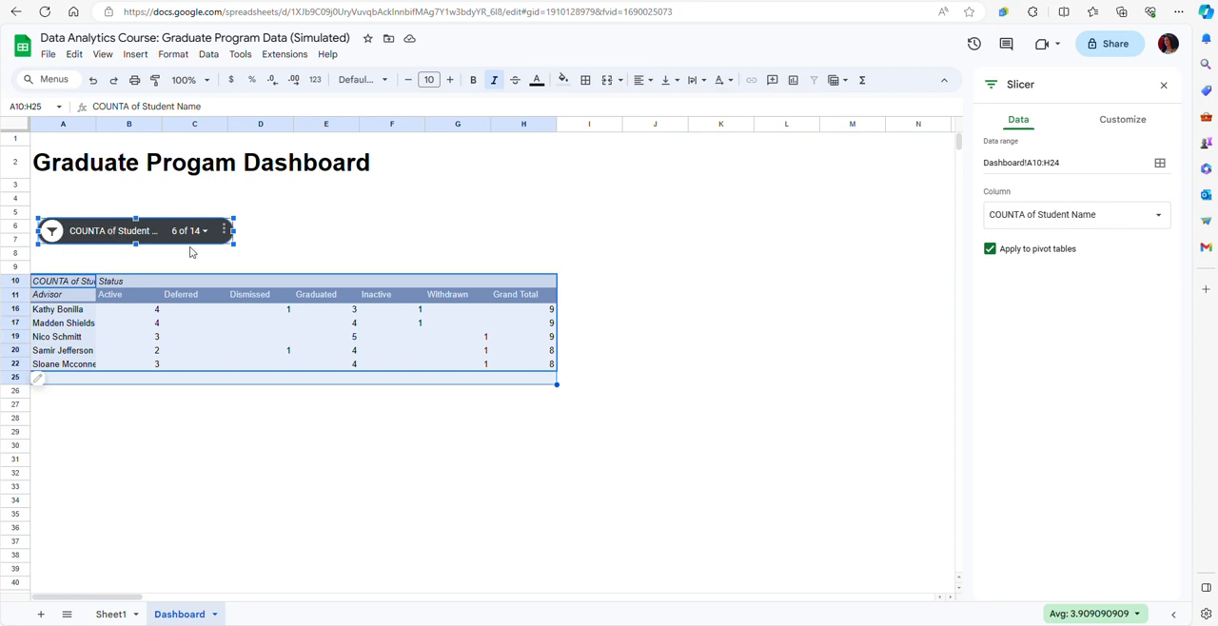
Change the word COUNTA to Count in the slicer's title.
{"action": "left_click", "coordinate": [1135, 124]}
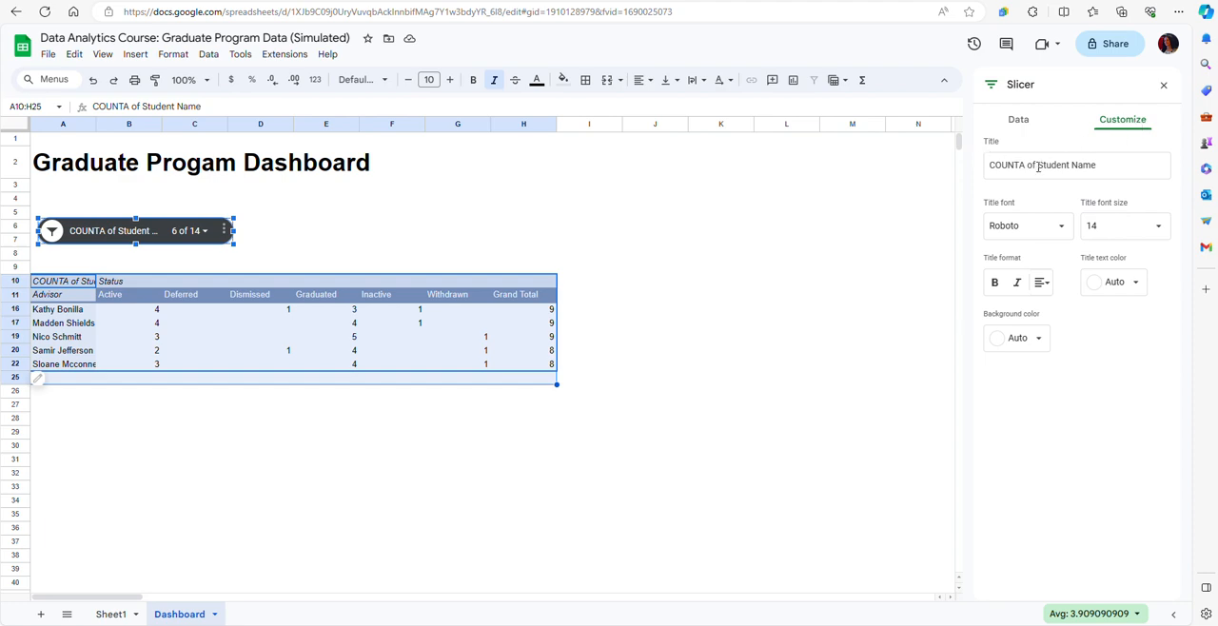
{"action": "left_click", "coordinate": [1025, 165]}
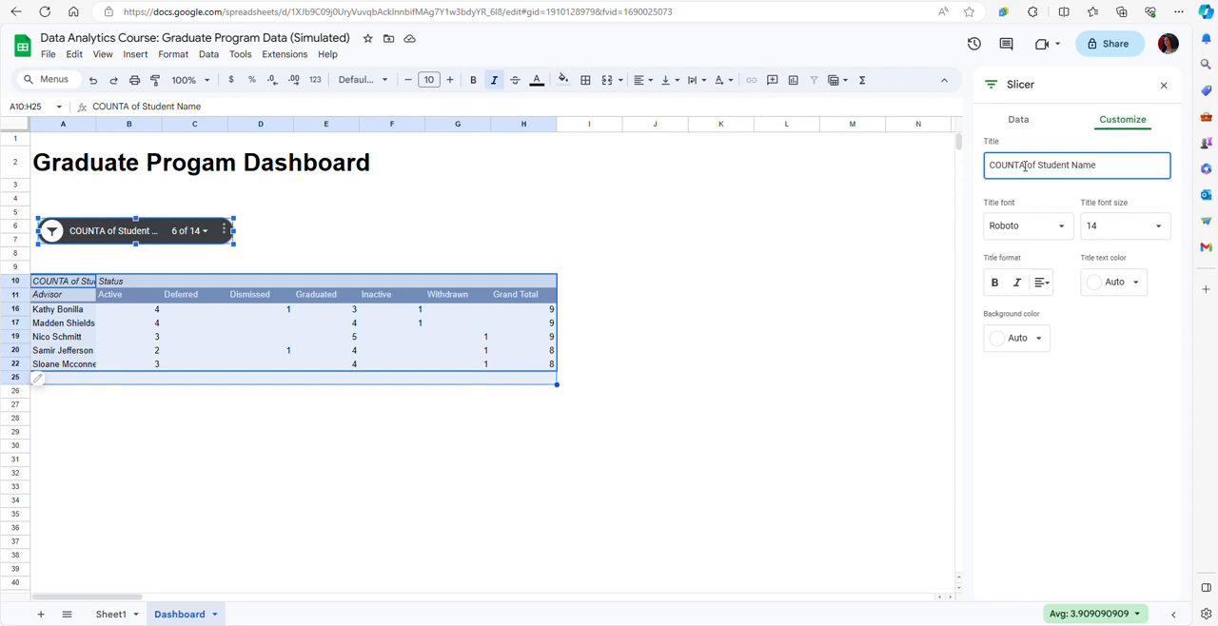
{"action": "key", "text": "BackSpace"}
{"action": "key", "text": "BackSpace"}
{"action": "key", "text": "BackSpace"}
{"action": "key", "text": "BackSpace"}
{"action": "key", "text": "BackSpace"}
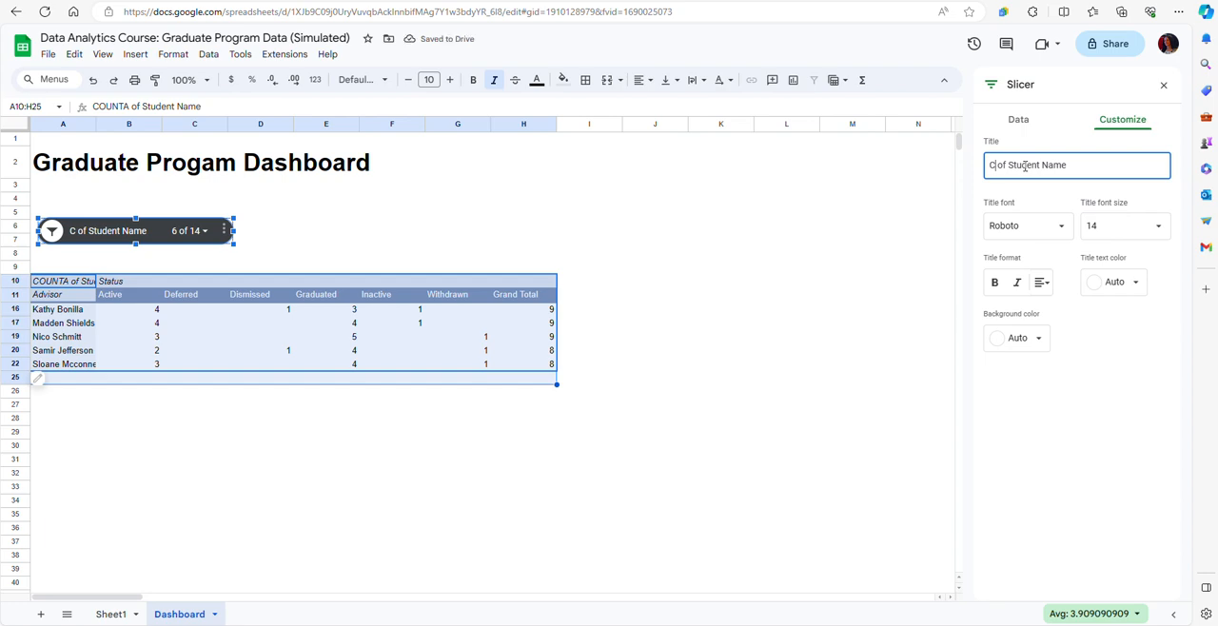
{"action": "type", "text": "ount"}
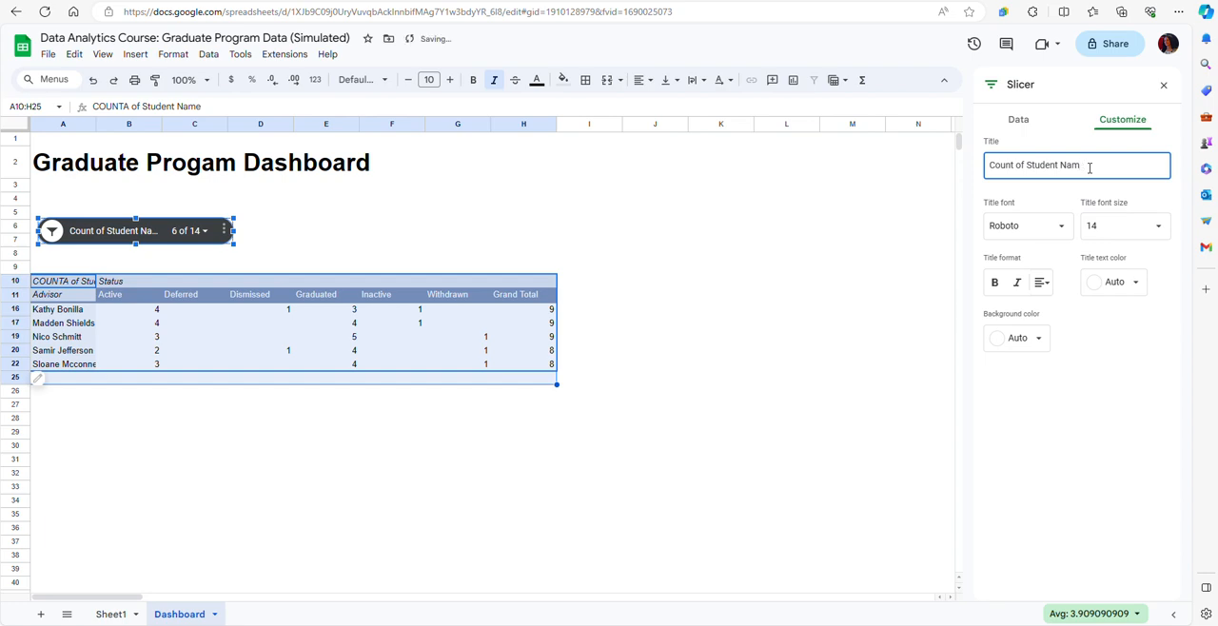
Reword the rest of the slicer title so it reads "Count of Students by Advisor and by Status".
{"action": "key", "text": "BackSpace"}
{"action": "key", "text": "BackSpace"}
{"action": "key", "text": "BackSpace"}
{"action": "key", "text": "BackSpace"}
{"action": "key", "text": "BackSpace"}
{"action": "type", "text": "s by Advisor and by Status"}
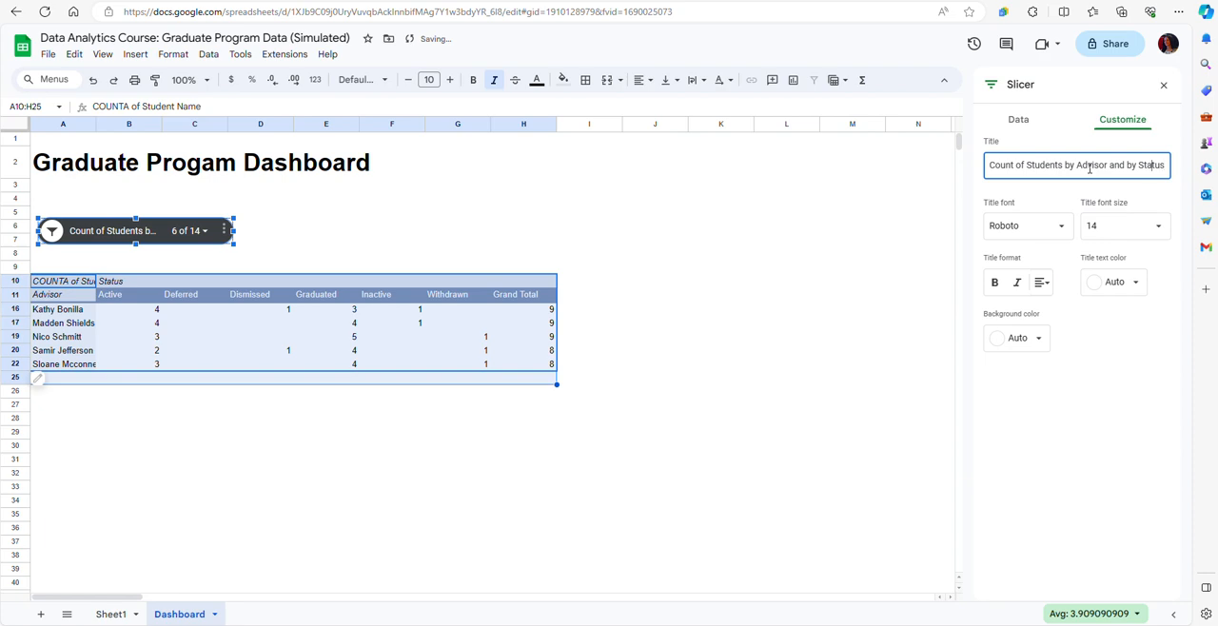
Insert the word "Student" before "Status" in the slicer title.
{"action": "key", "text": "Left"}
{"action": "key", "text": "Left"}
{"action": "key", "text": "Left"}
{"action": "key", "text": "shift+End"}
{"action": "type", "text": "Student"}
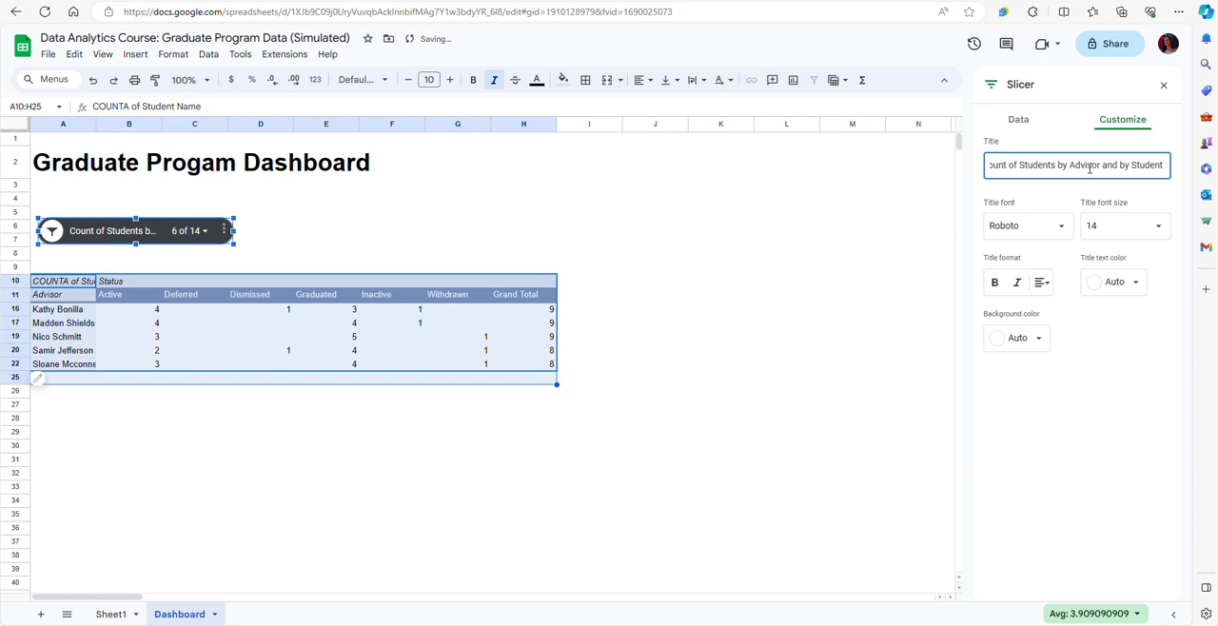
{"action": "key", "text": "End"}
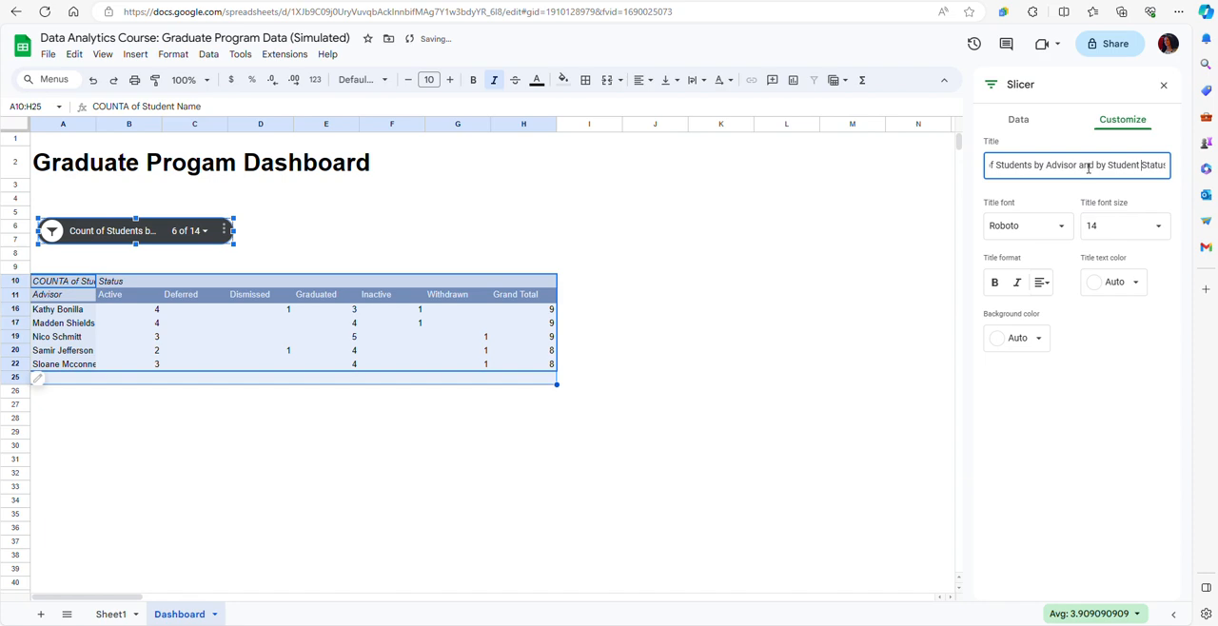
{"action": "left_click", "coordinate": [1090, 468]}
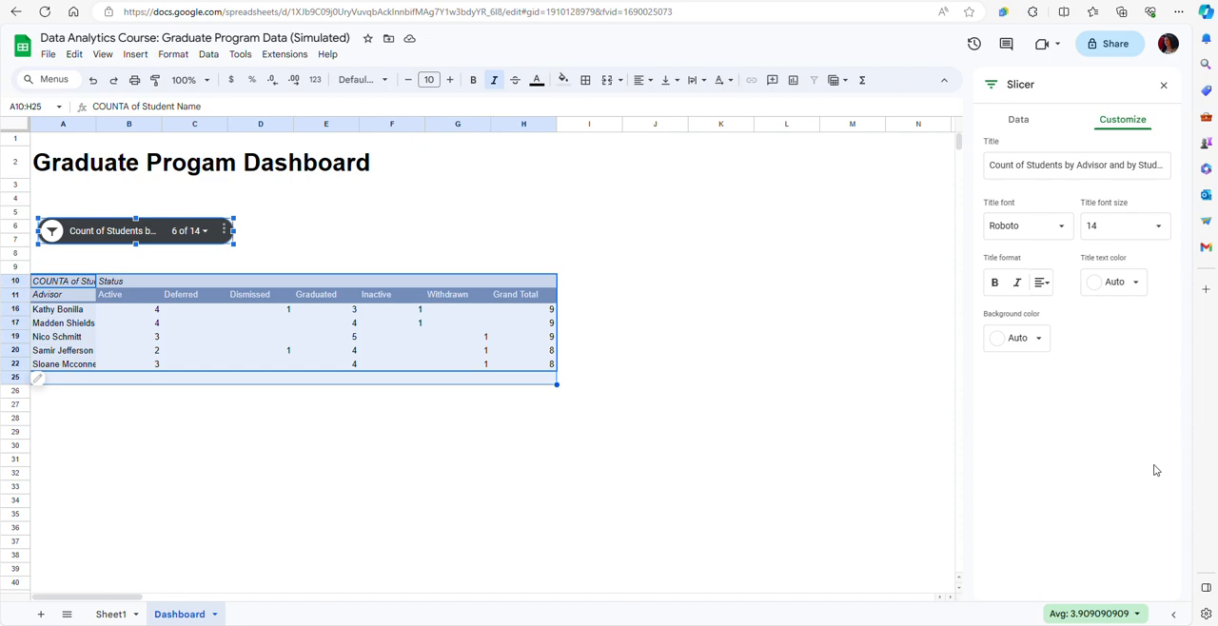
Widen the slicer to the end of column E so that its full title fits.
{"action": "left_click", "coordinate": [250, 226]}
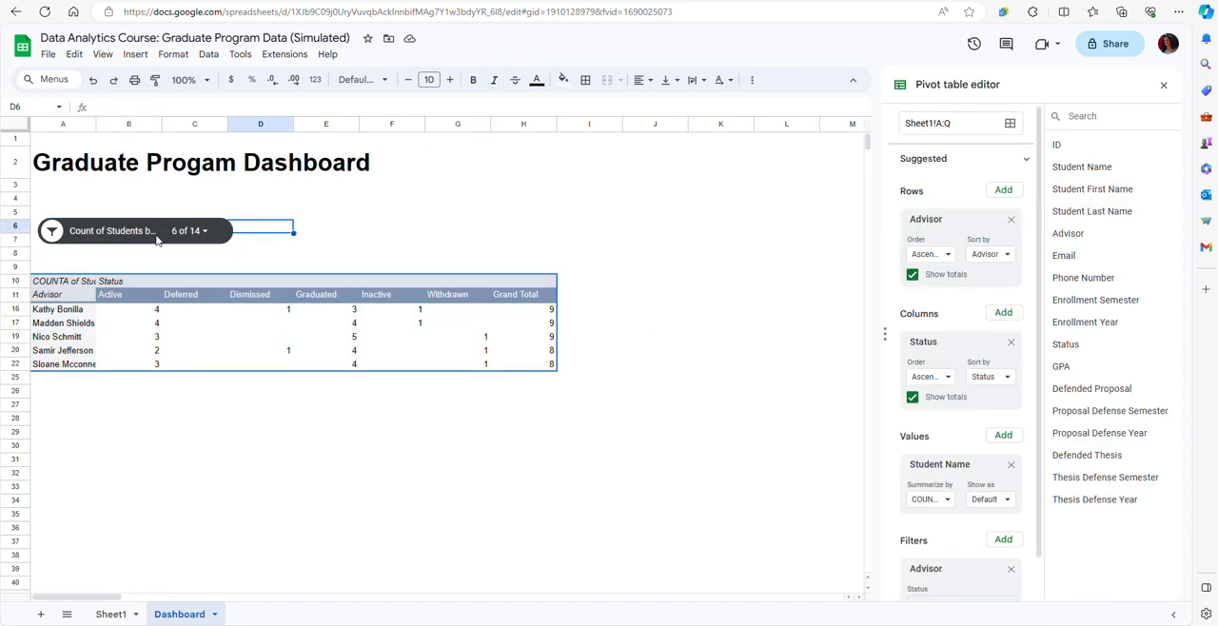
{"action": "left_click", "coordinate": [220, 235]}
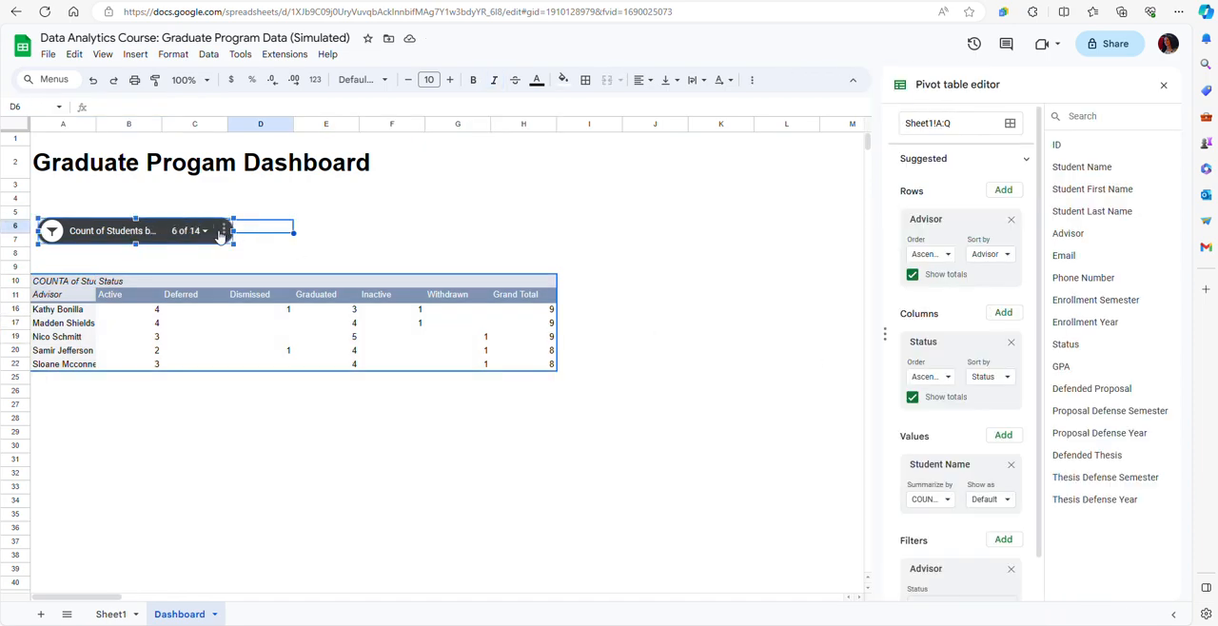
{"action": "left_click_drag", "start_coordinate": [234, 232], "coordinate": [352, 240]}
{"action": "left_click", "coordinate": [404, 254]}
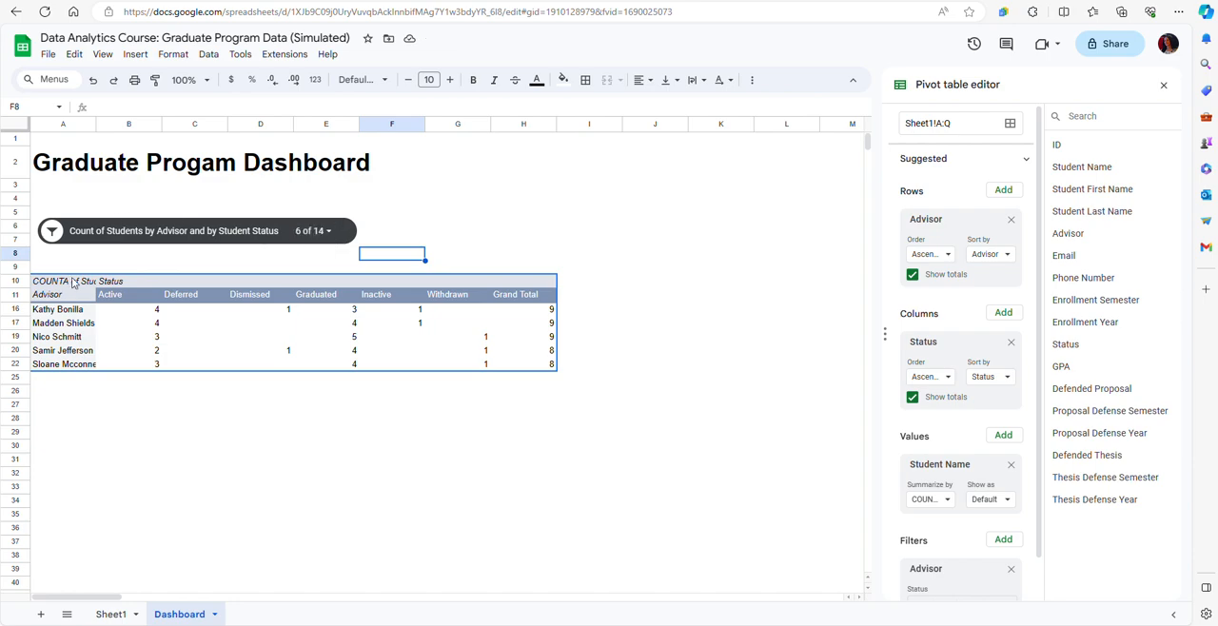
Review the slicer's filter-by-condition options without choosing one, and check the Filters section of the pivot table settings.
{"action": "left_click", "coordinate": [327, 240]}
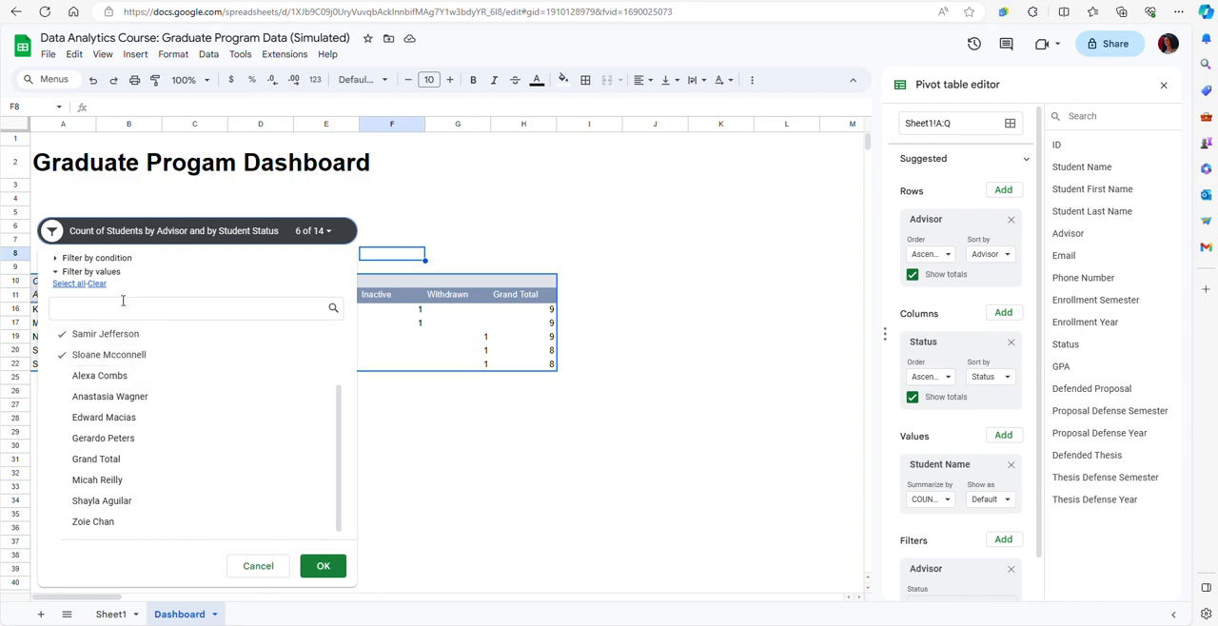
{"action": "left_click", "coordinate": [56, 258]}
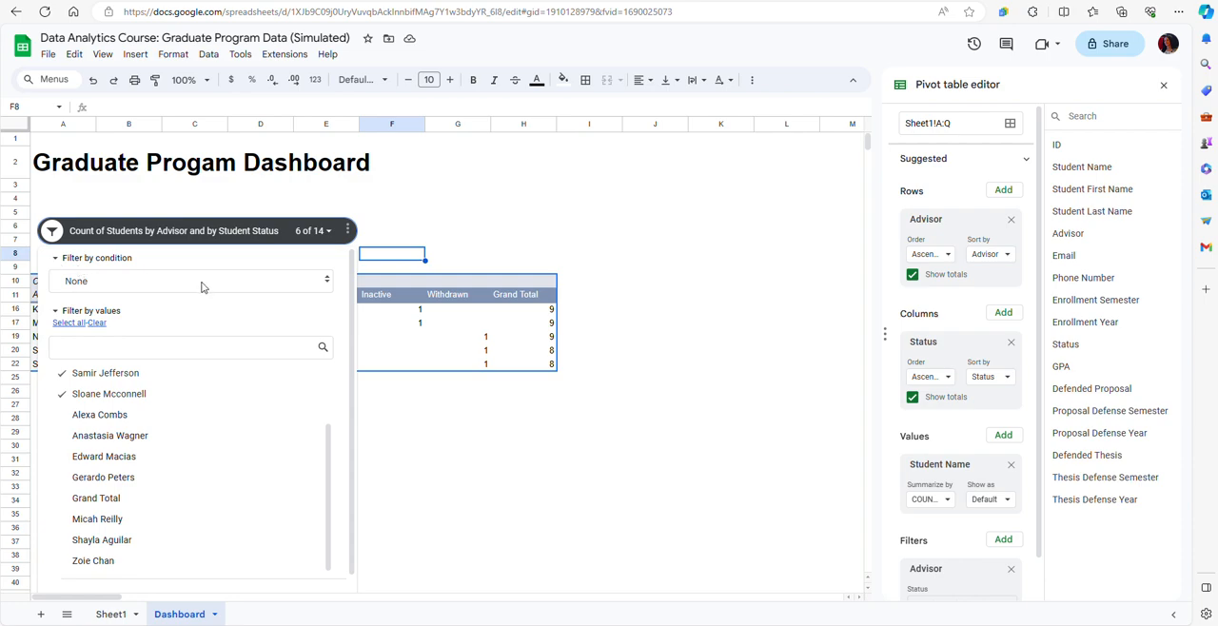
{"action": "left_click", "coordinate": [326, 282]}
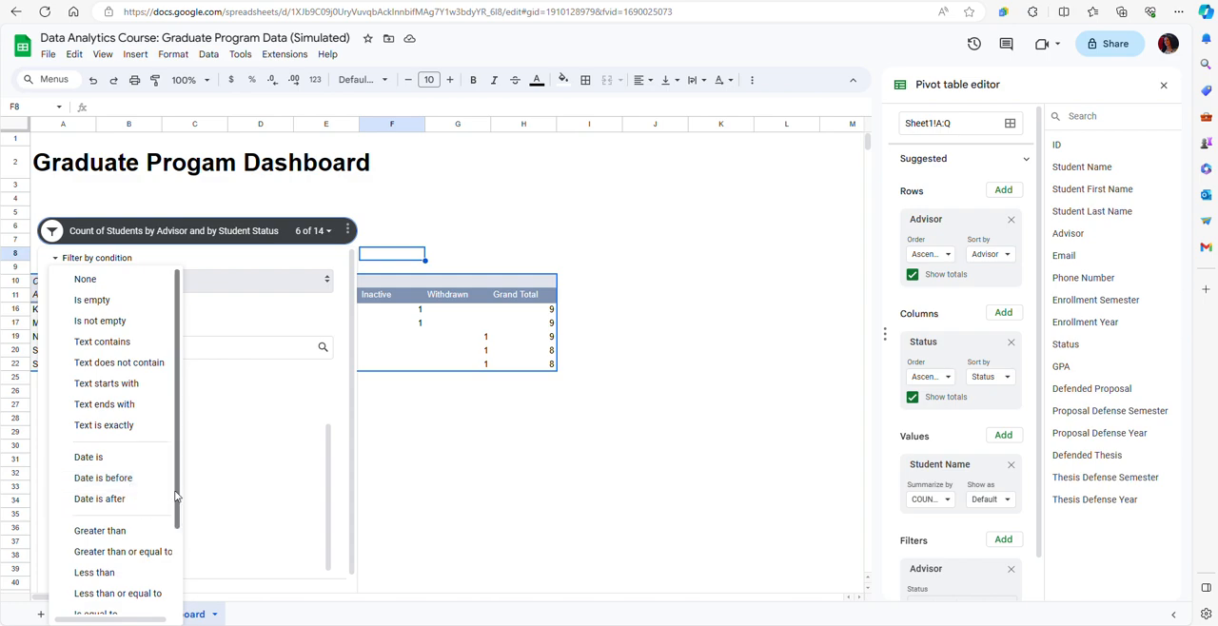
{"action": "left_click_drag", "start_coordinate": [176, 502], "coordinate": [175, 592]}
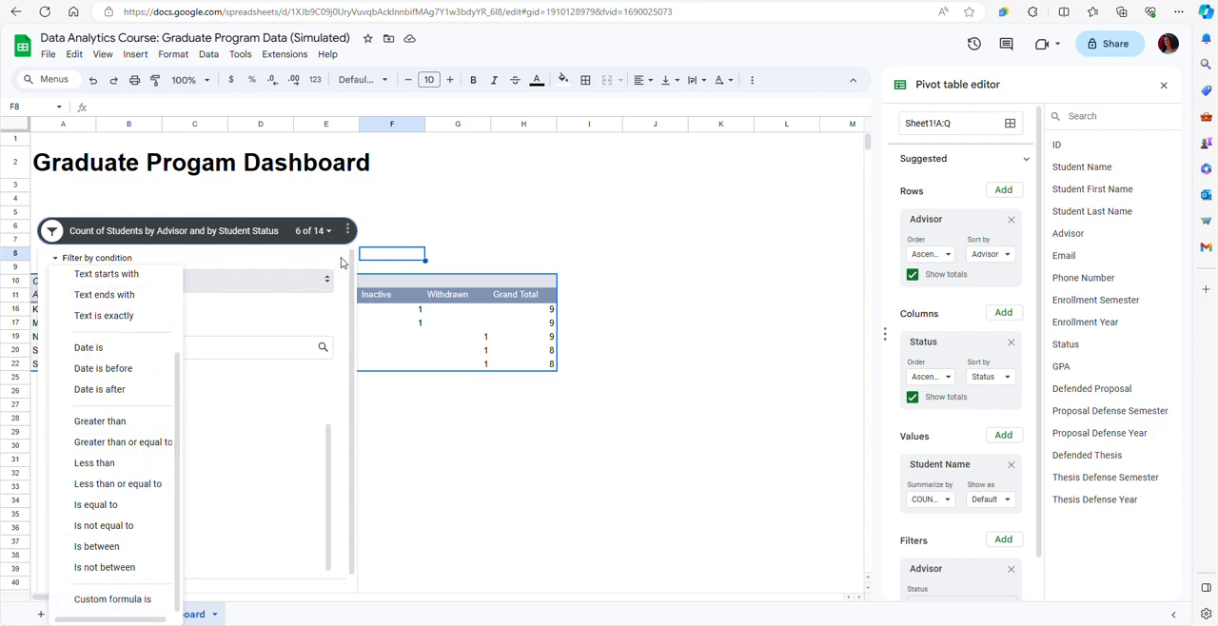
{"action": "left_click", "coordinate": [416, 218]}
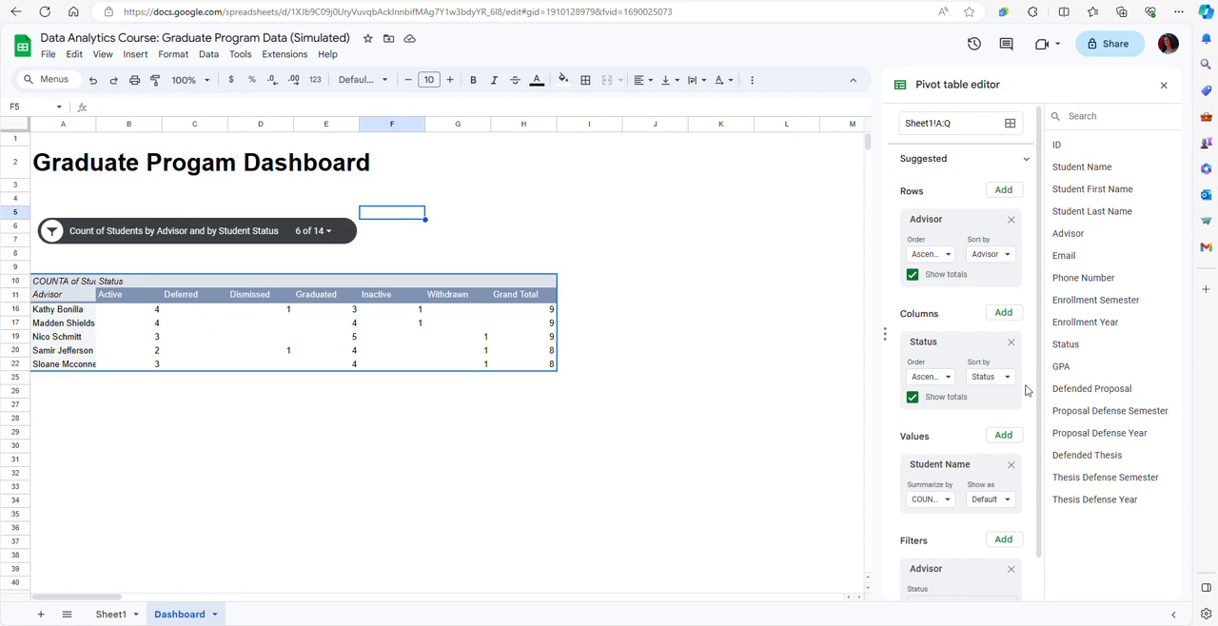
{"action": "scroll", "coordinate": [1041, 374], "scroll_direction": "down", "scroll_amount": 2}
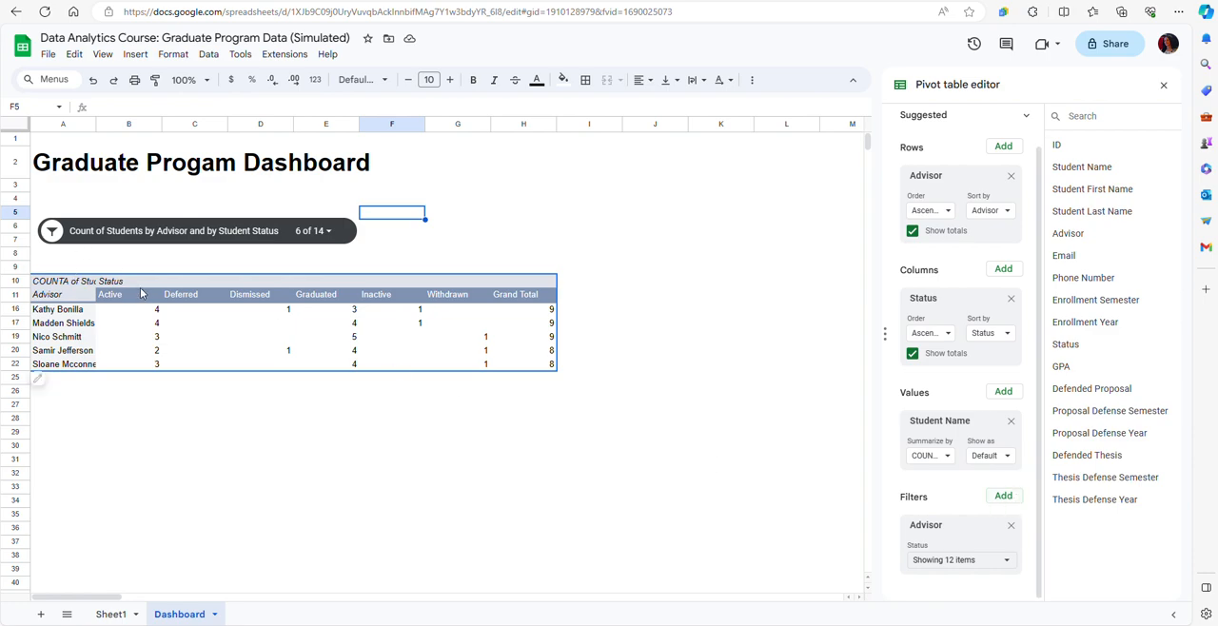
Add the Status field as a second filter on the pivot table.
{"action": "left_click", "coordinate": [1002, 499]}
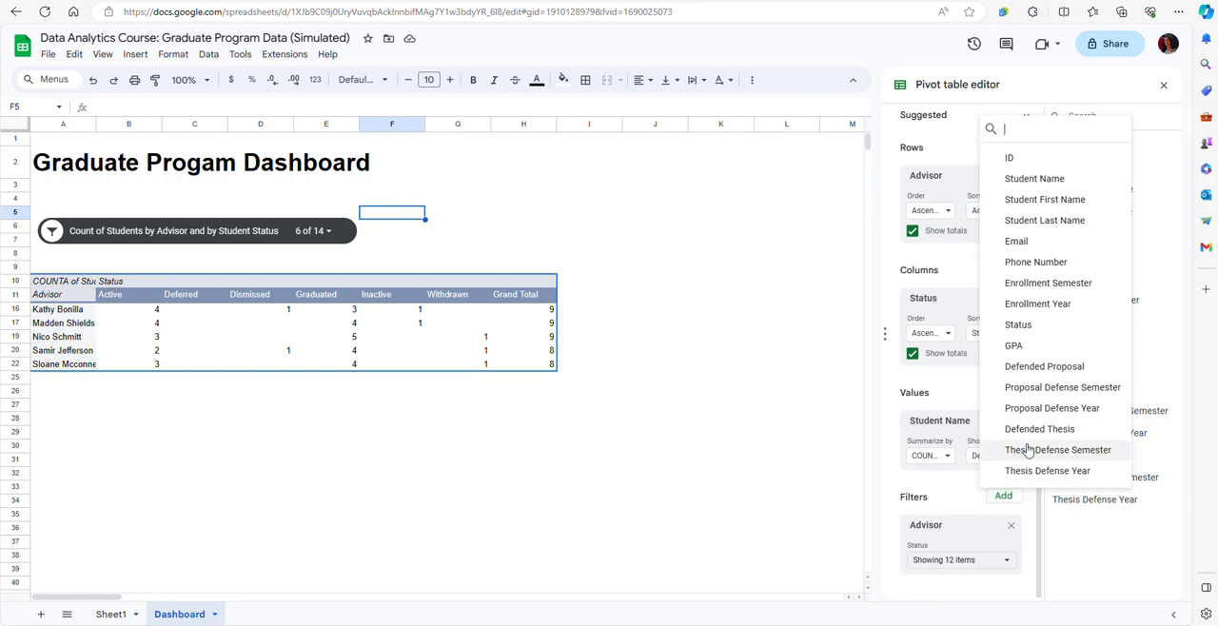
{"action": "left_click", "coordinate": [1017, 325]}
{"action": "scroll", "coordinate": [918, 567], "scroll_direction": "down", "scroll_amount": 1}
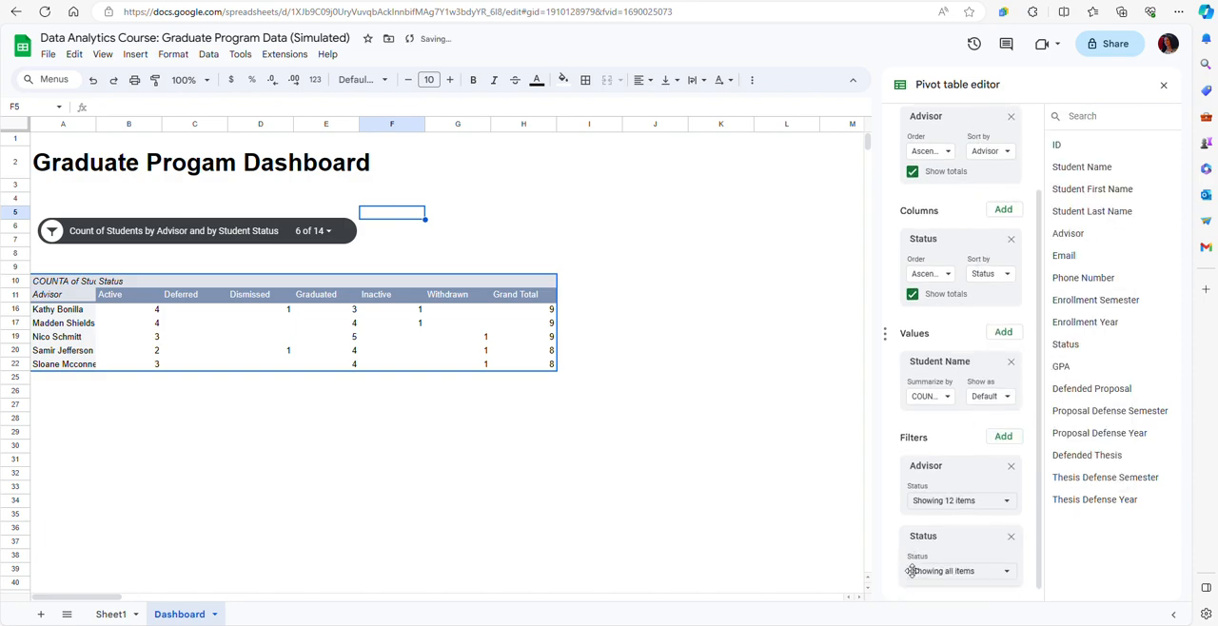
Exclude blanks, Dismissed, Graduated and Withdrawn from the Status filter, keeping Active, Deferred and Inactive.
{"action": "left_click", "coordinate": [1008, 561]}
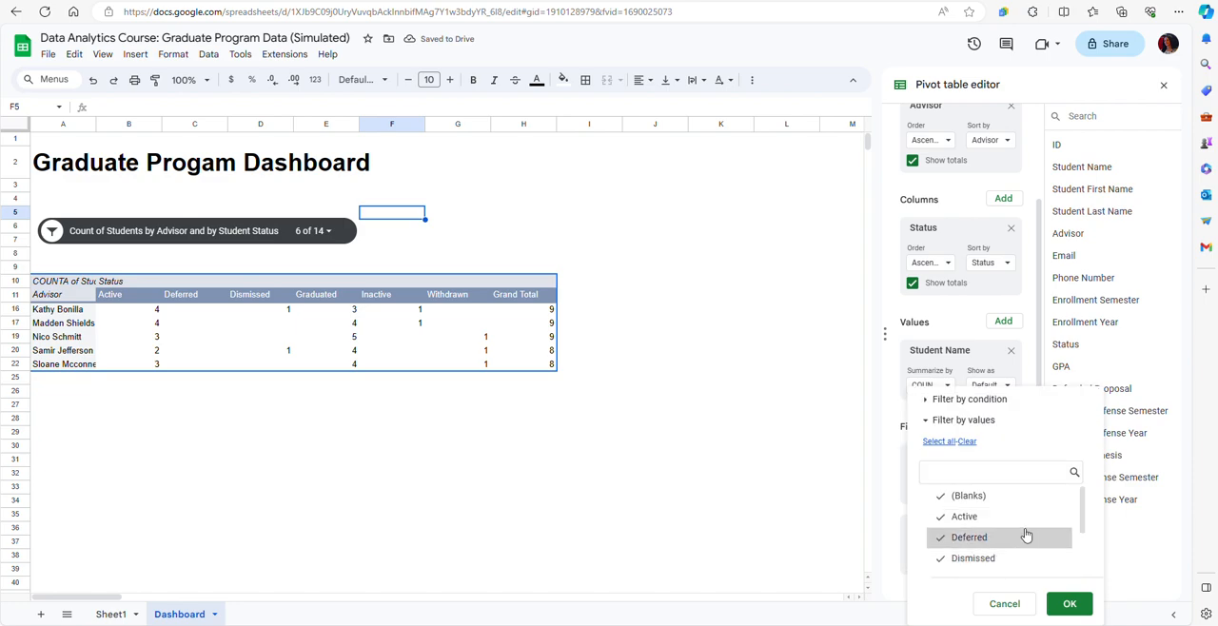
{"action": "left_click", "coordinate": [970, 499]}
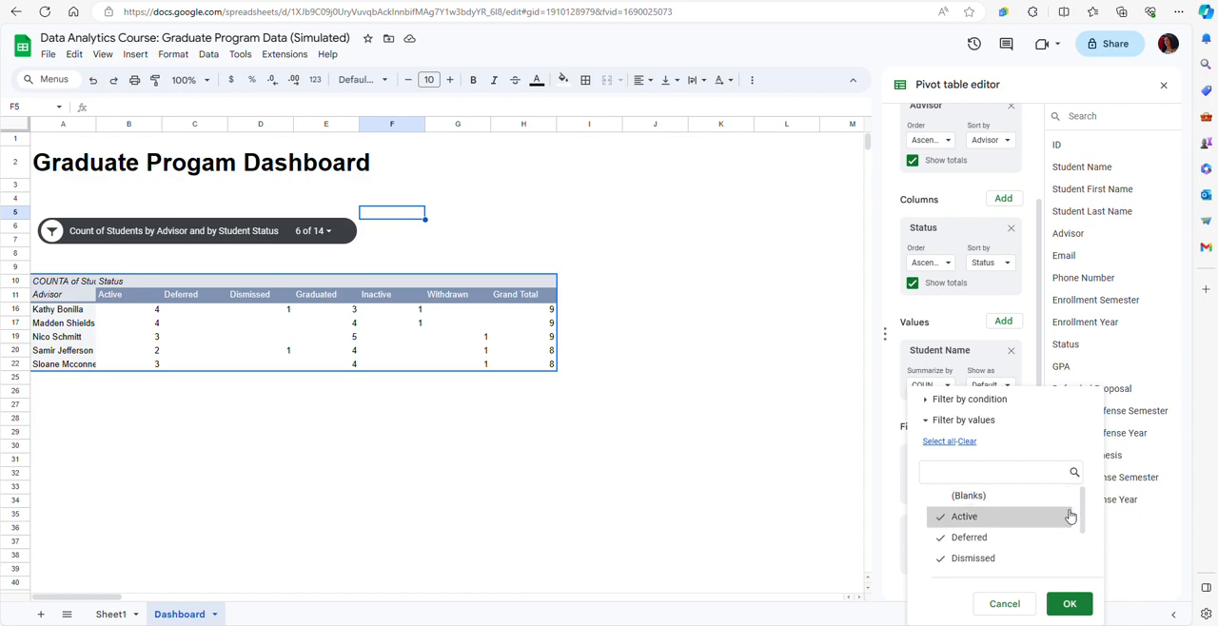
{"action": "left_click_drag", "start_coordinate": [1083, 515], "coordinate": [1083, 528]}
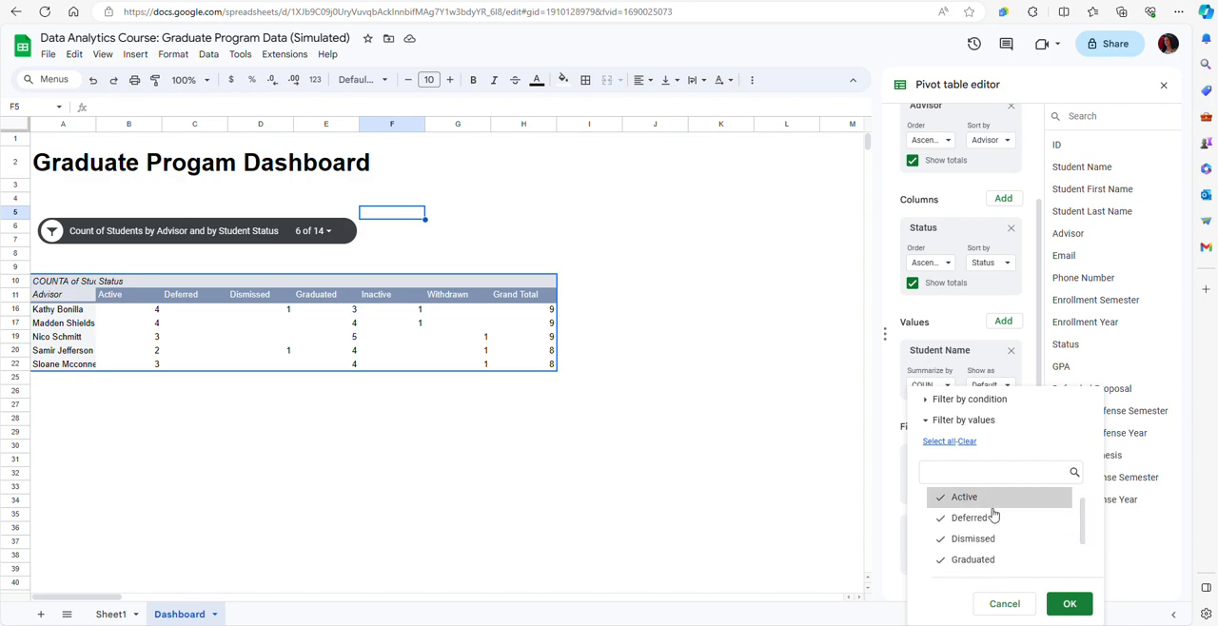
{"action": "left_click_drag", "start_coordinate": [1083, 538], "coordinate": [1083, 549]}
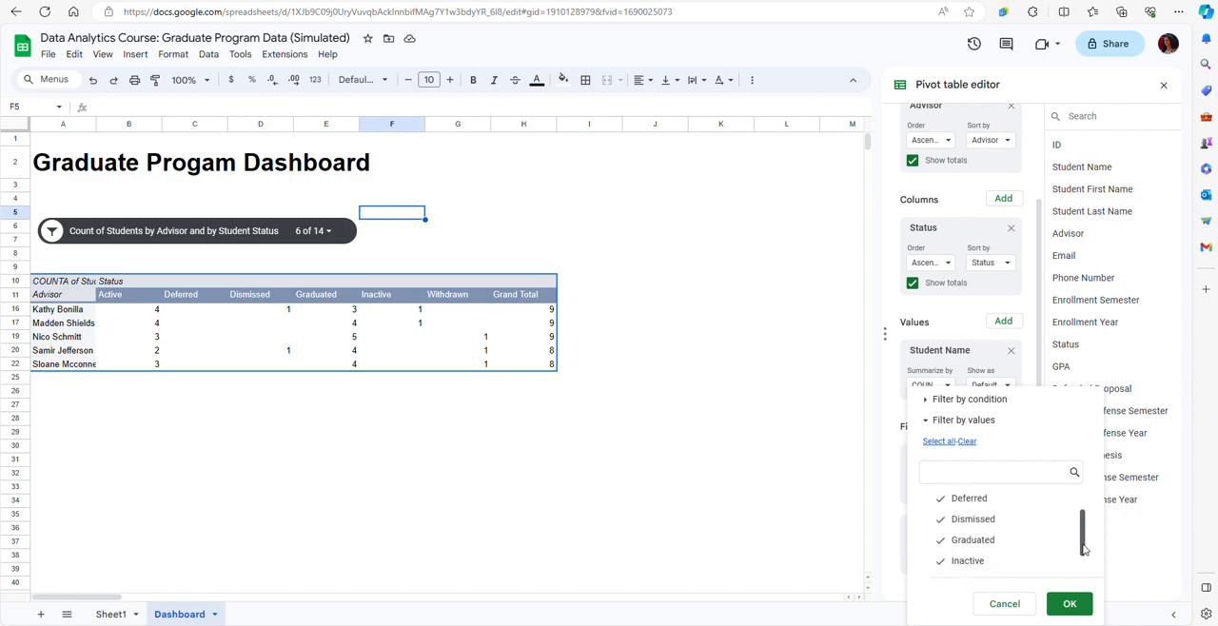
{"action": "left_click", "coordinate": [979, 522]}
{"action": "left_click", "coordinate": [942, 550]}
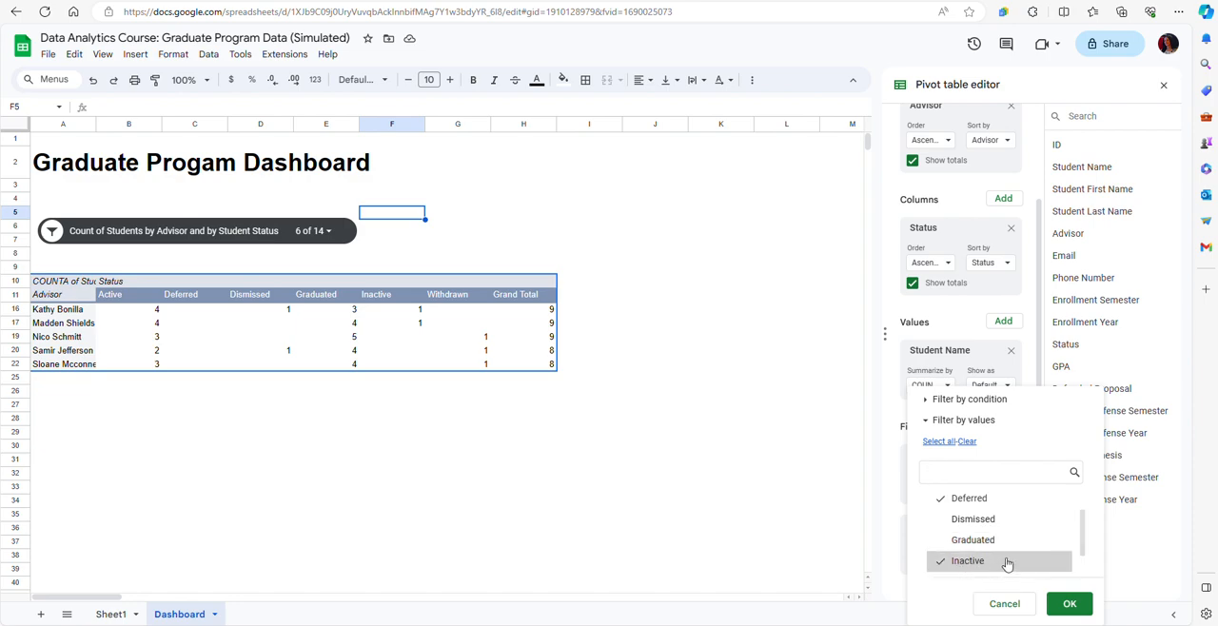
{"action": "left_click_drag", "start_coordinate": [1081, 548], "coordinate": [1082, 567]}
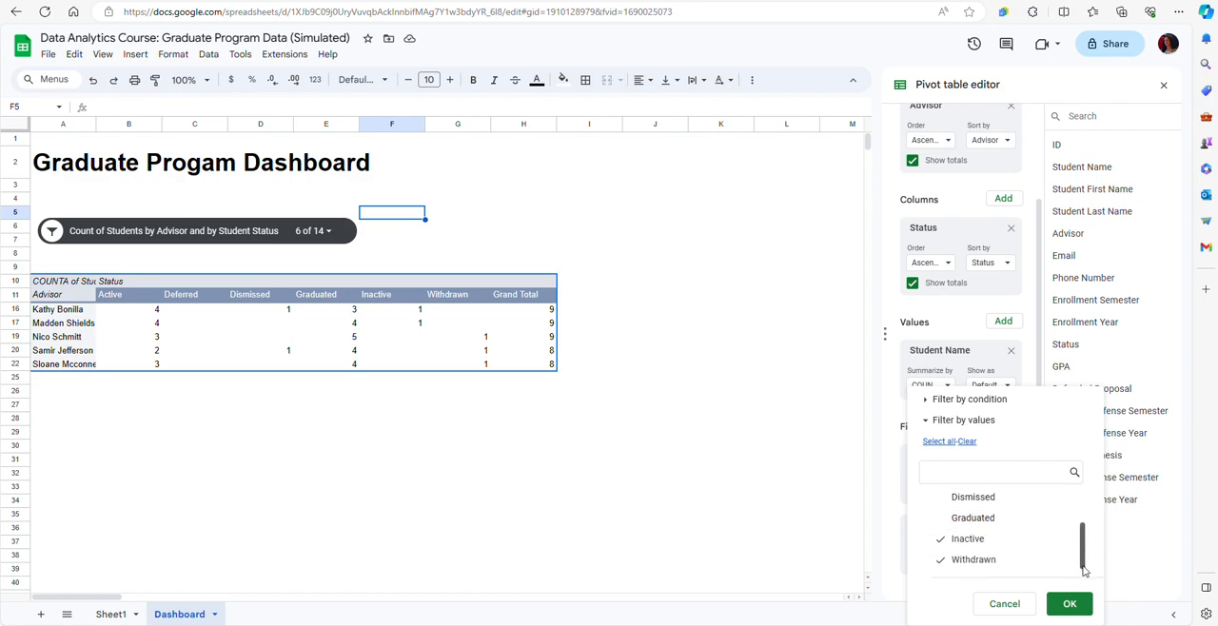
{"action": "left_click", "coordinate": [990, 565]}
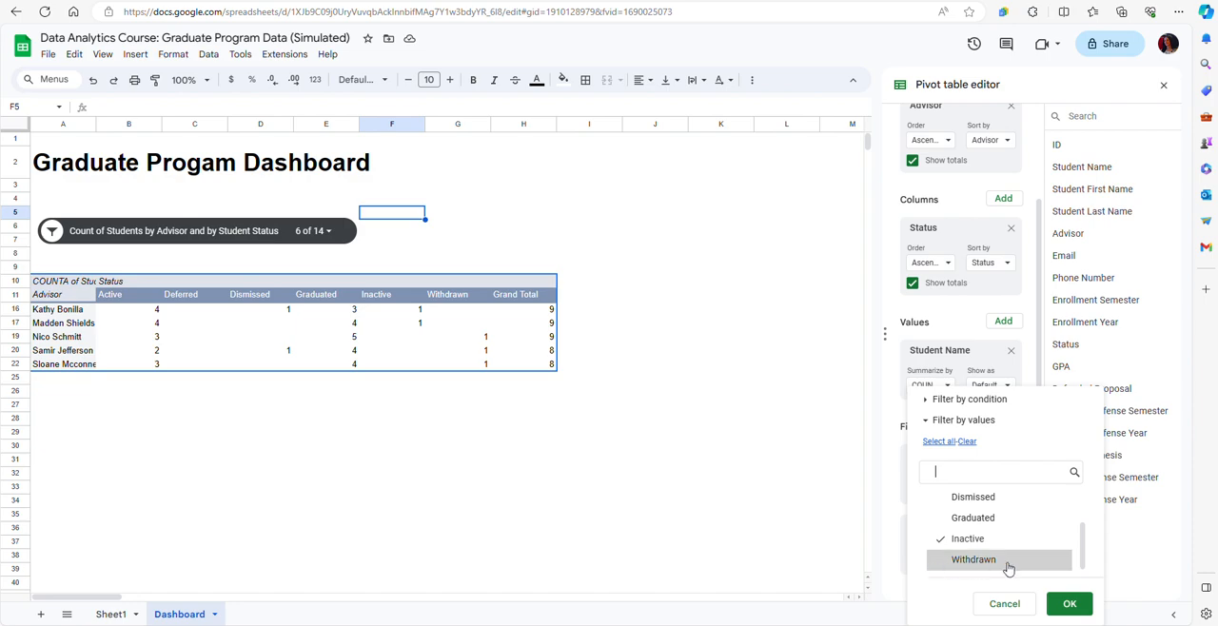
{"action": "left_click", "coordinate": [1068, 605]}
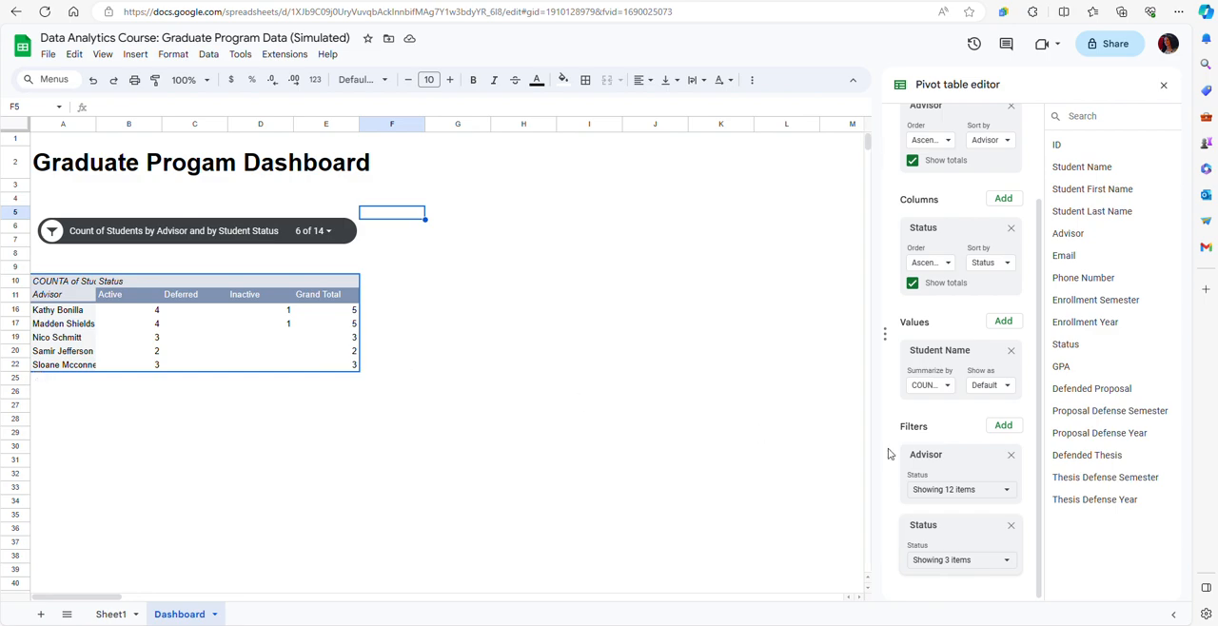
Remove the Status filter from the pivot table, keeping the Advisor filter.
{"action": "left_click", "coordinate": [1010, 527]}
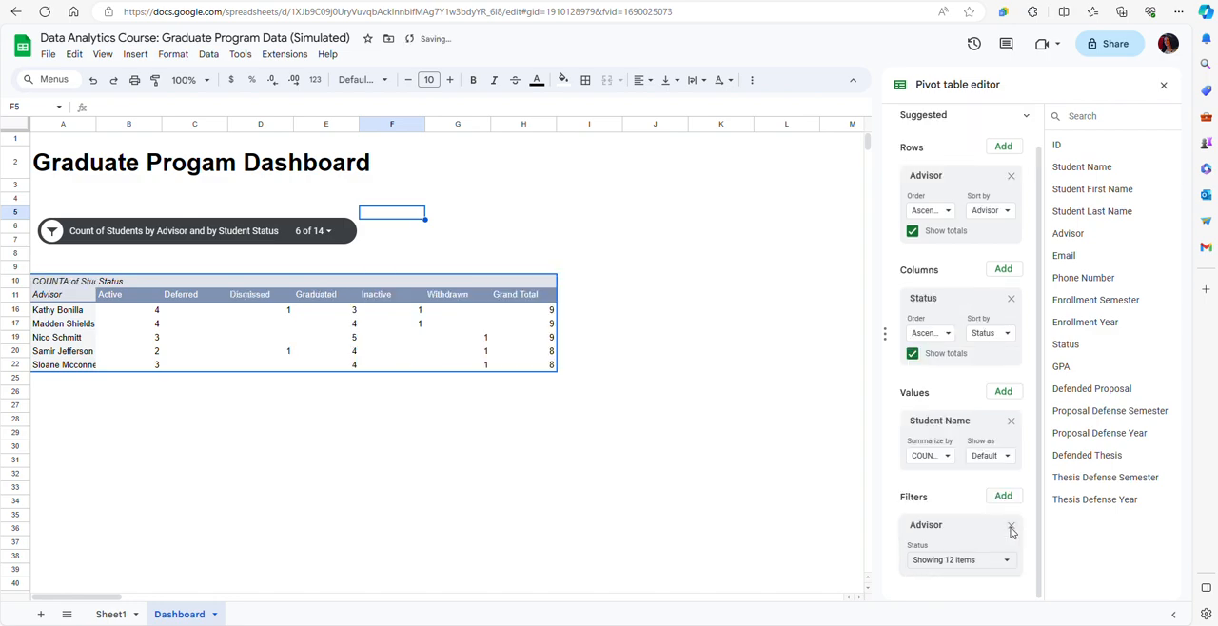